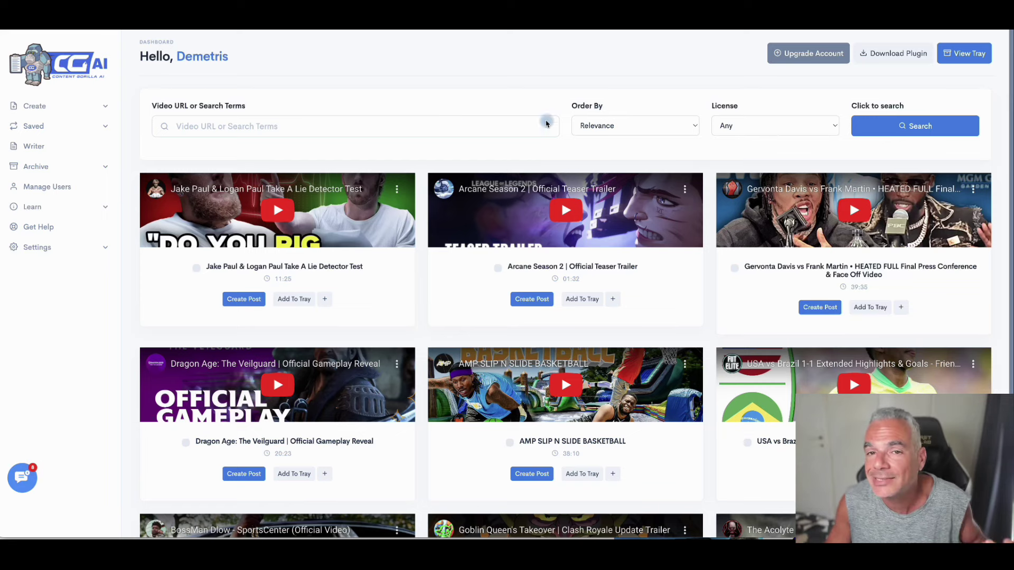
click(450, 123)
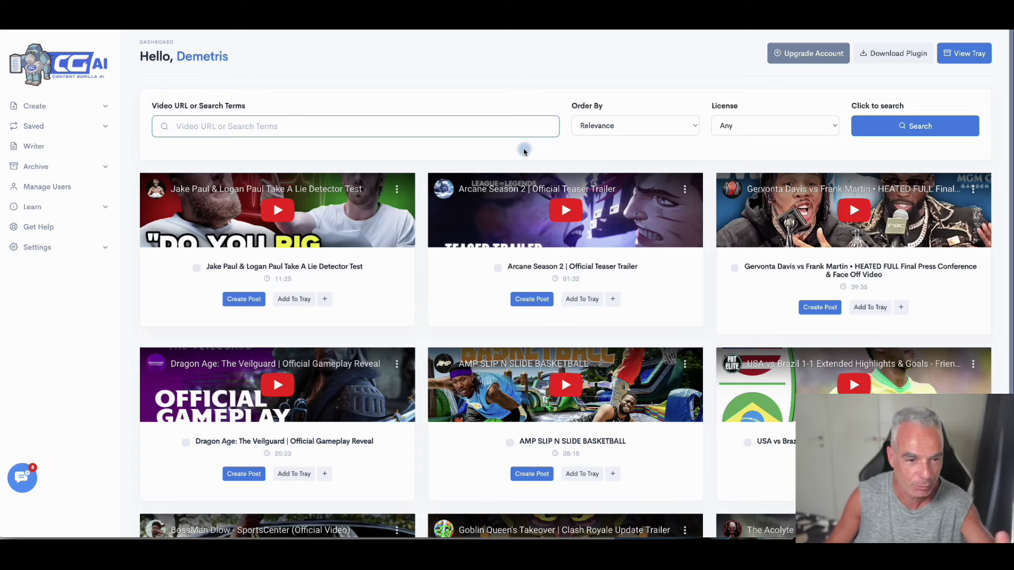
text(https://youtu.be/A3B0EvrY568)
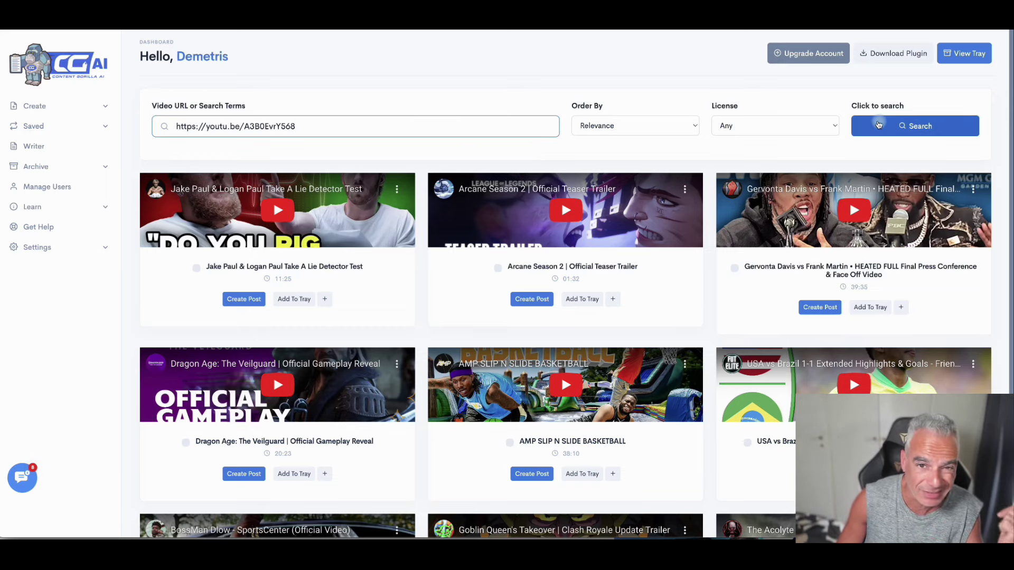
Step: Search the link to load the RocketClips AI Review video and start a new post from it
click(878, 124)
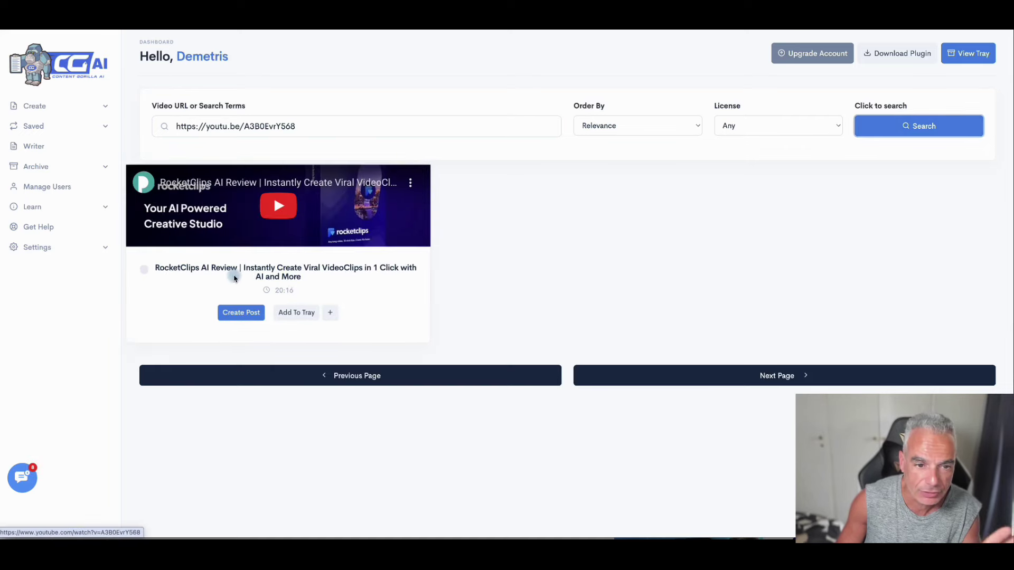
triple_click(322, 131)
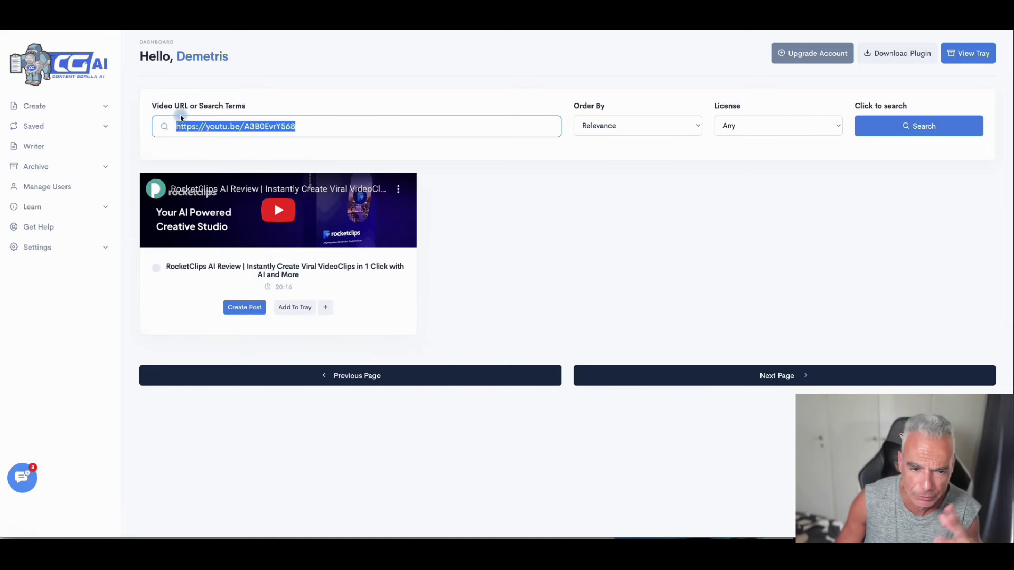
scroll(747, 361, down, 1)
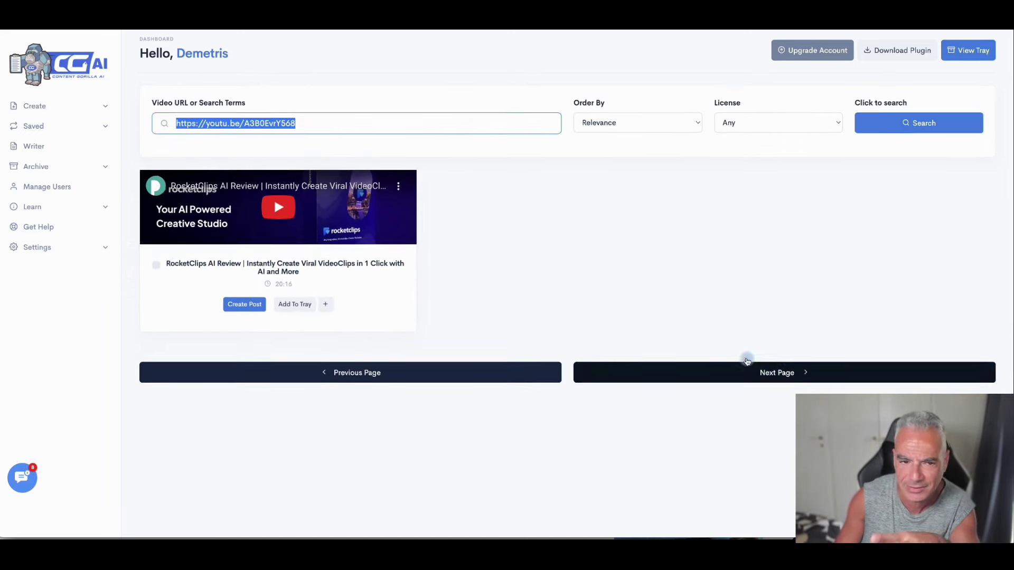
scroll(729, 357, up, 1)
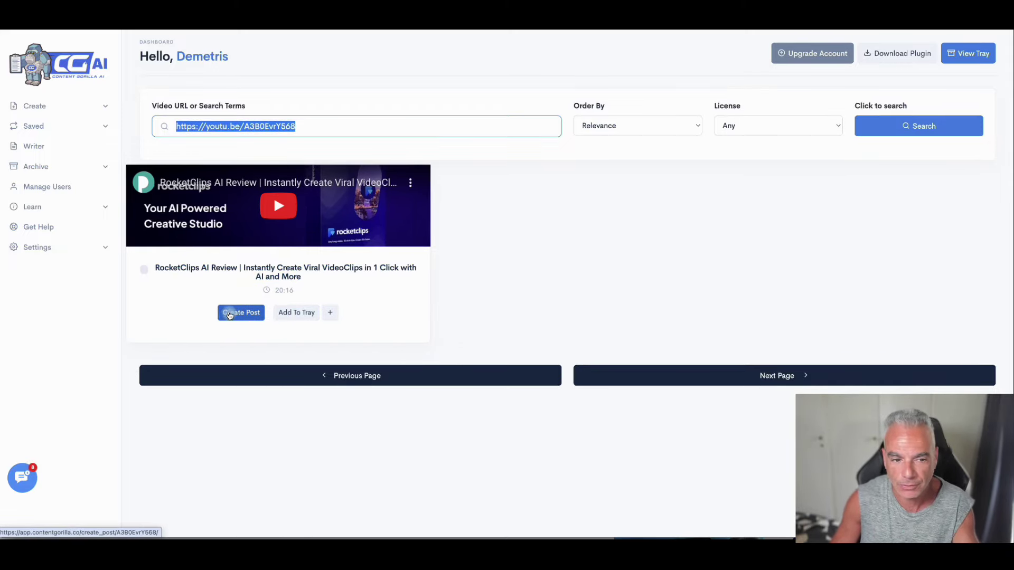
click(230, 315)
Step: Open the AI outline options and dismiss them without creating an outline
scroll(238, 314, down, 5)
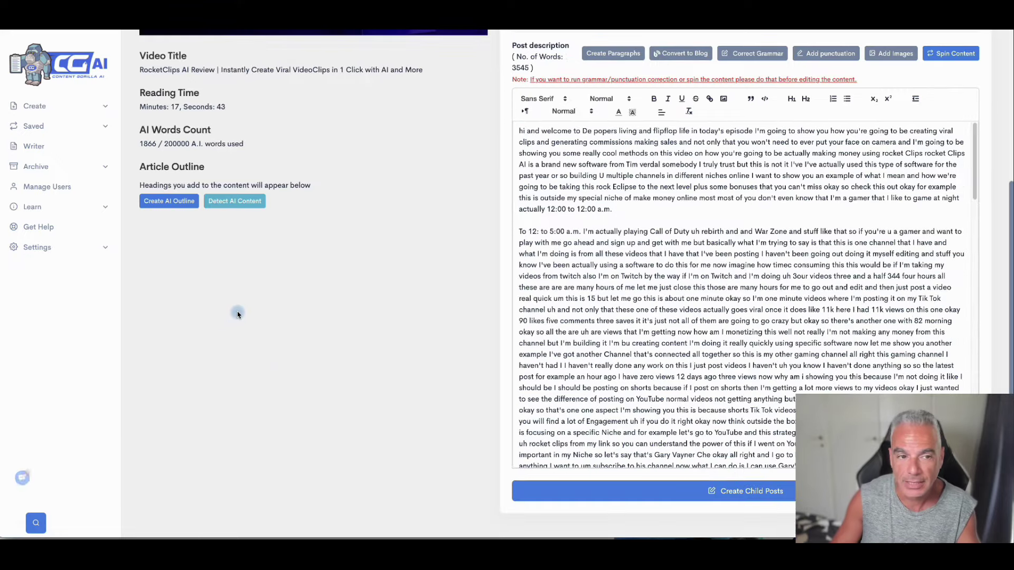
scroll(321, 268, up, 5)
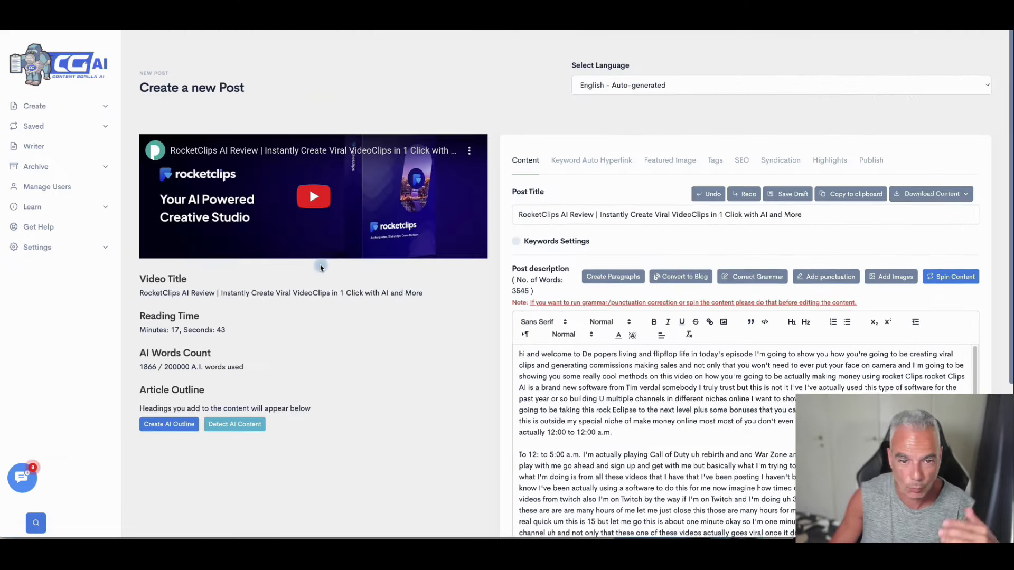
scroll(321, 268, down, 1)
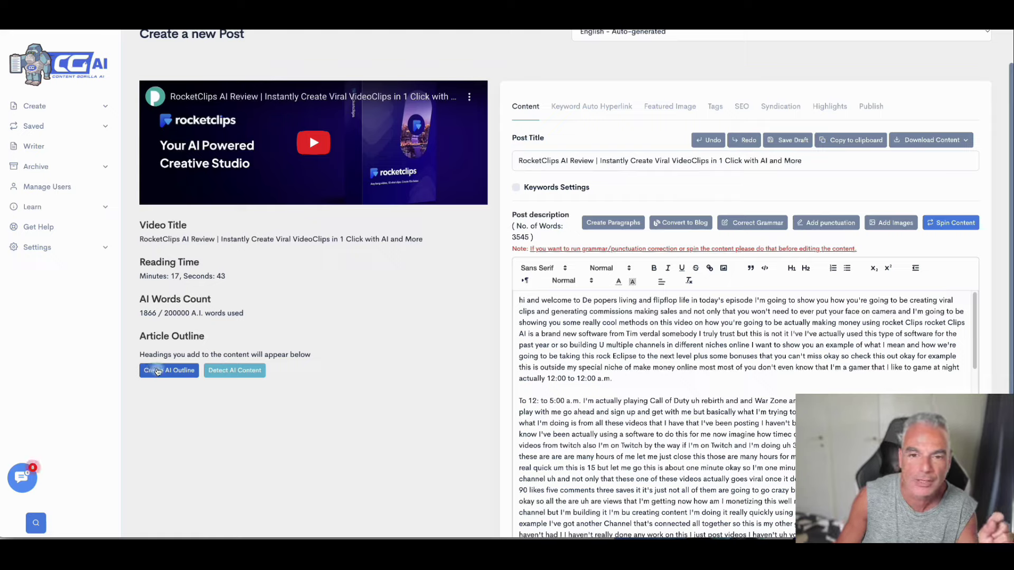
click(157, 371)
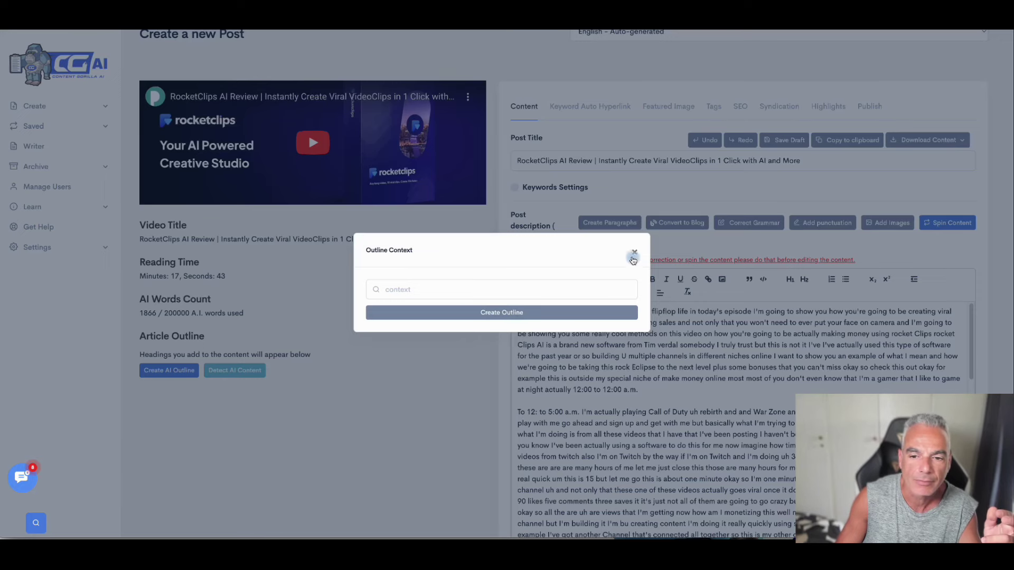
click(633, 252)
Step: Break the 3545-word transcript description into paragraphs
scroll(549, 278, down, 2)
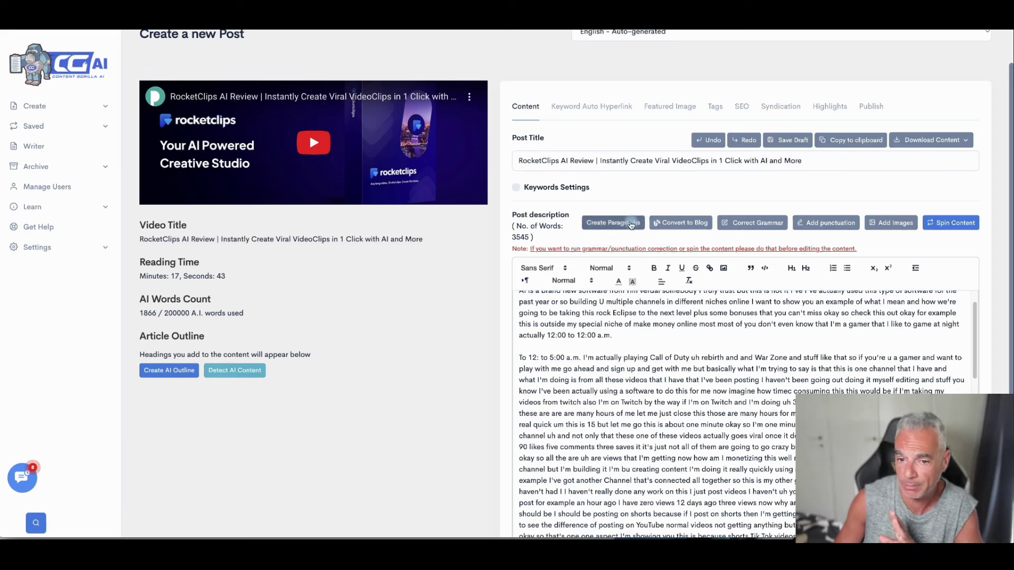
click(642, 223)
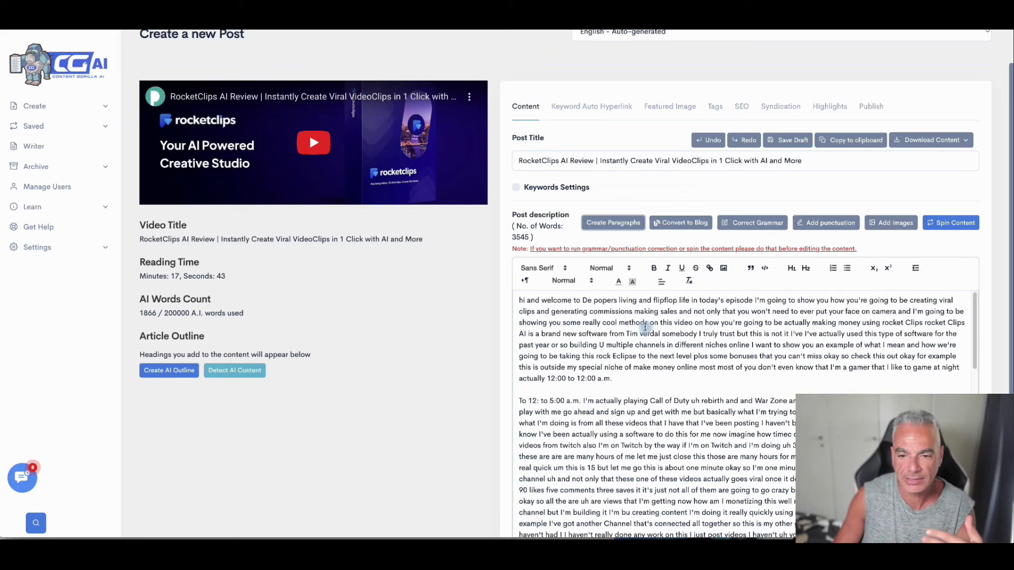
scroll(675, 439, down, 10)
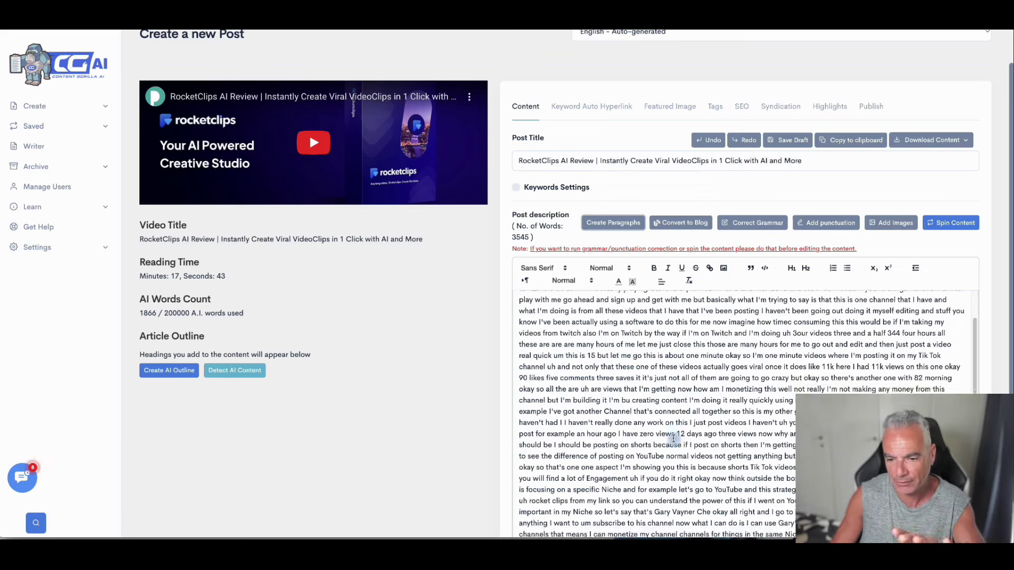
scroll(675, 437, down, 5)
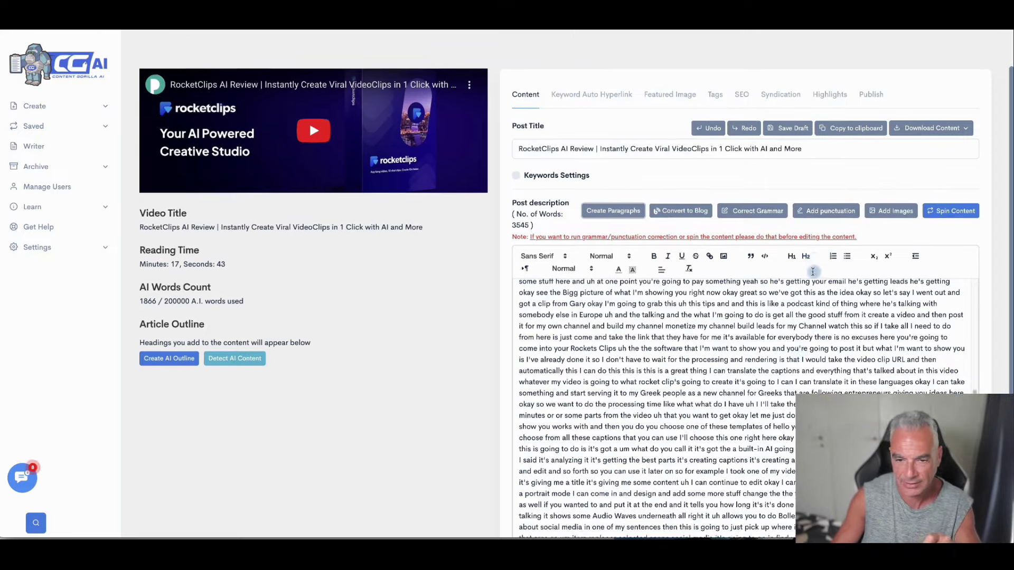
scroll(799, 309, down, 10)
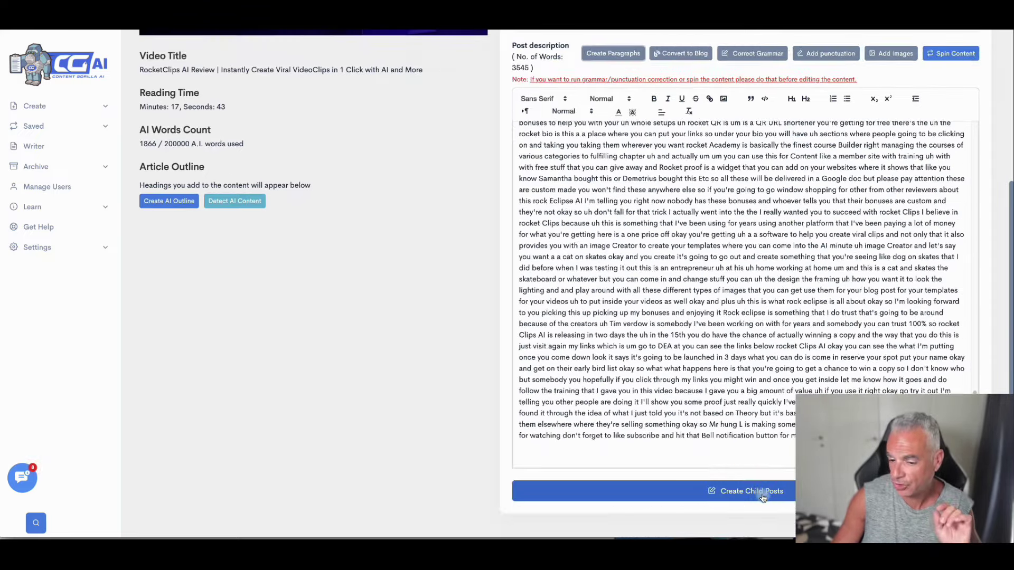
Step: Set the child post form to 2 posts with main keyword 'RocketClips AI'
click(763, 493)
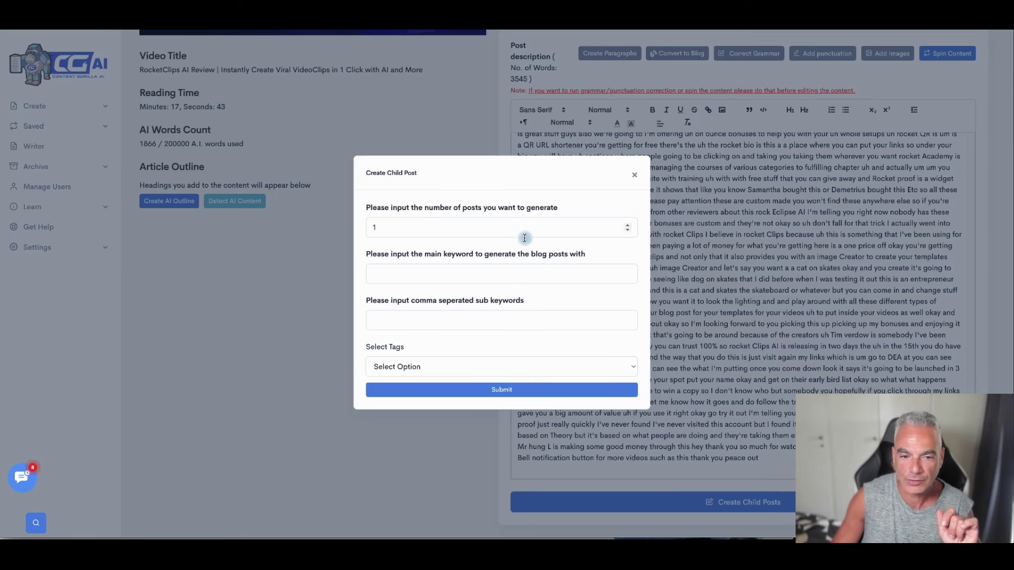
click(490, 228)
click(630, 224)
click(629, 224)
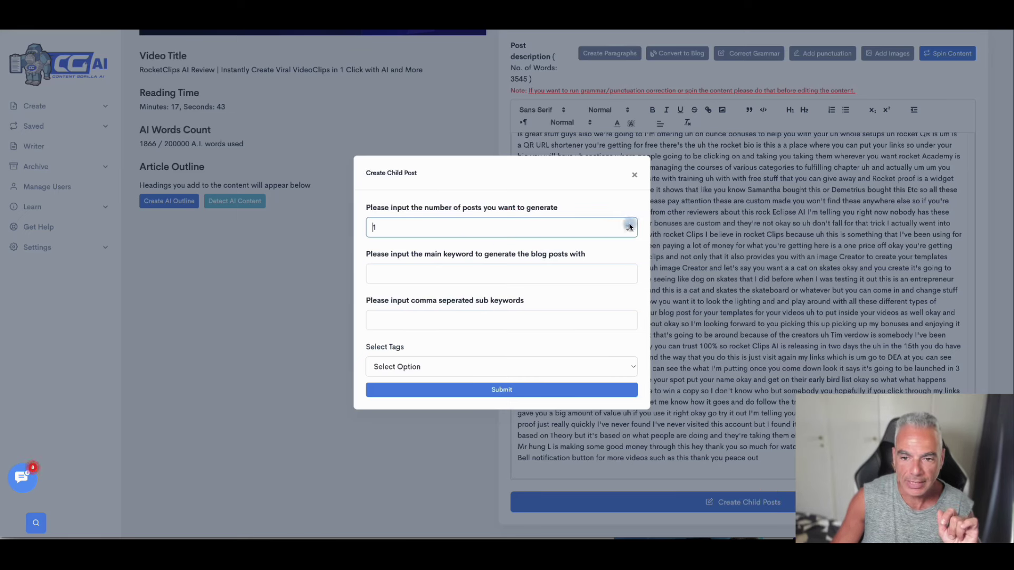
click(629, 224)
click(630, 224)
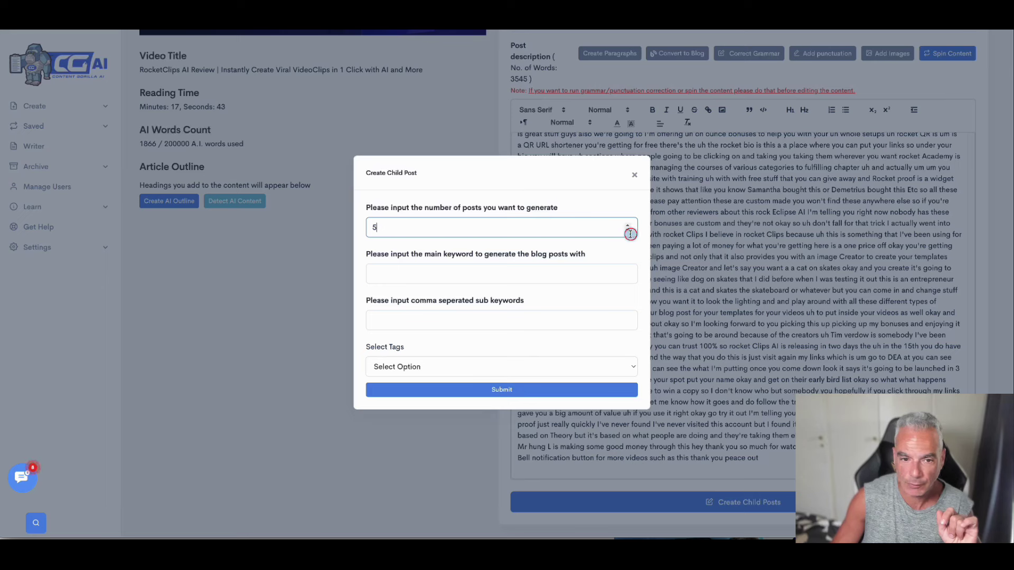
click(630, 233)
click(630, 233)
click(630, 233)
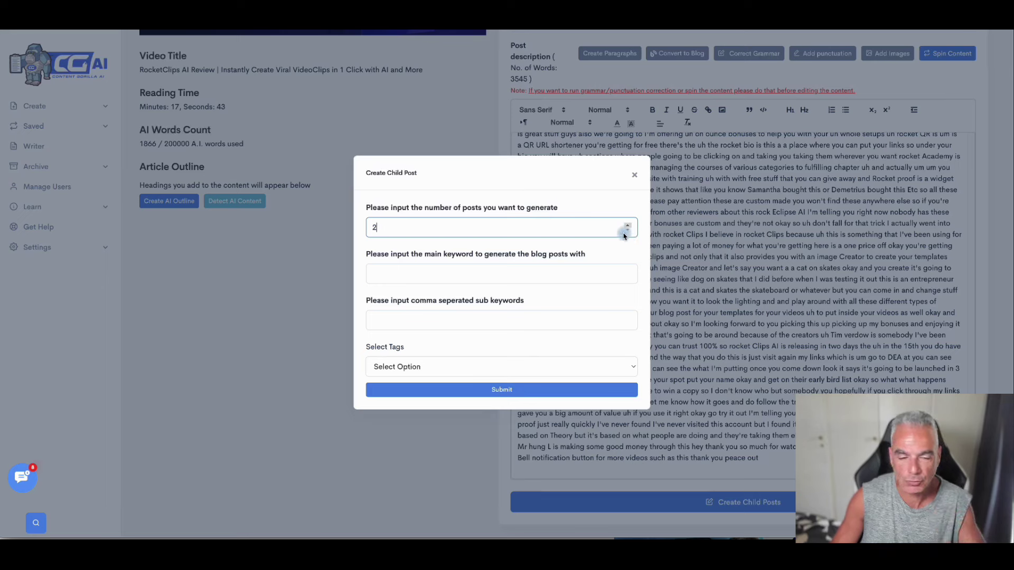
click(489, 271)
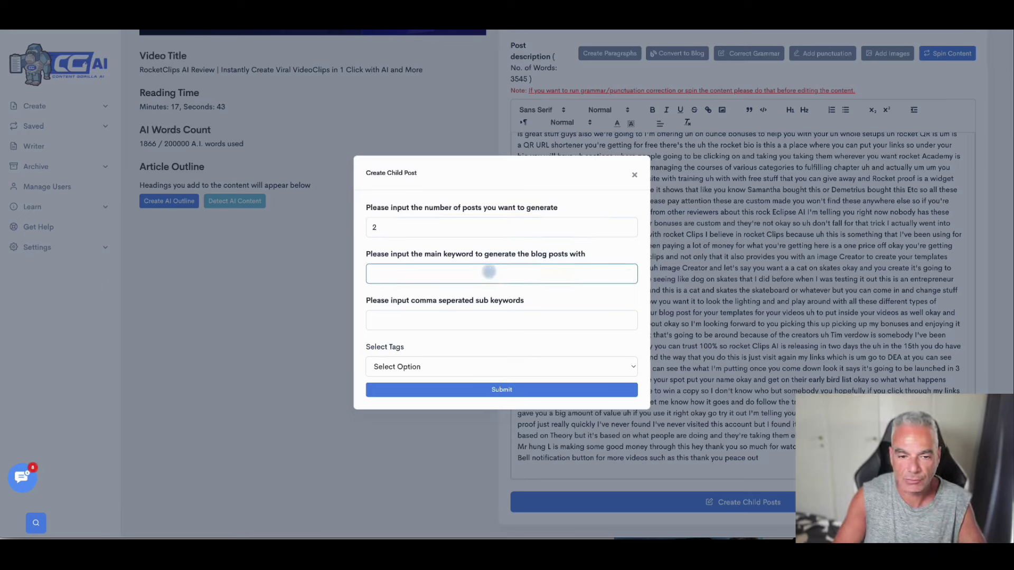
text(RocketLC)
key(BackSpace)
key(BackSpace)
text(Clips AIO)
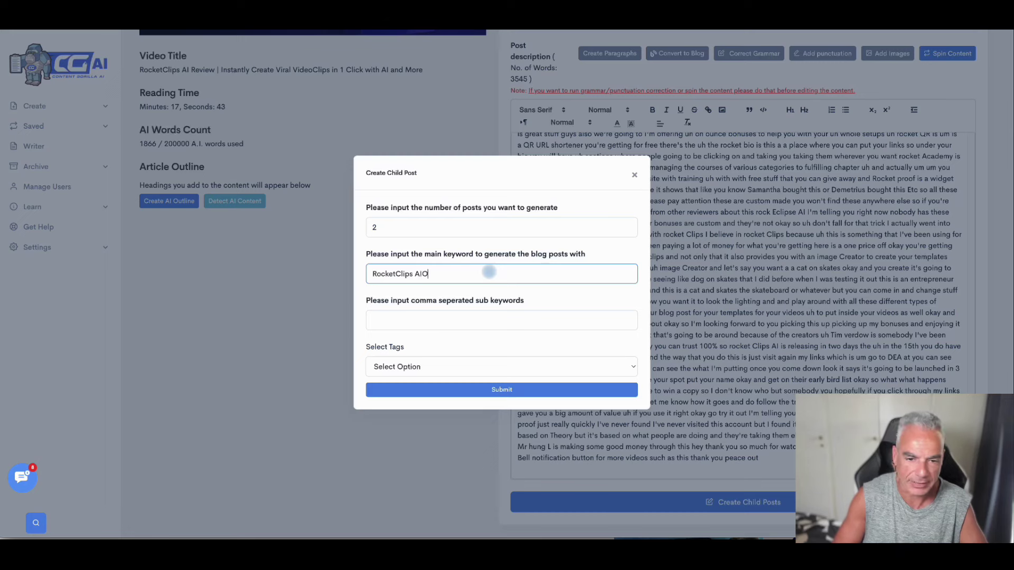
key(BackSpace)
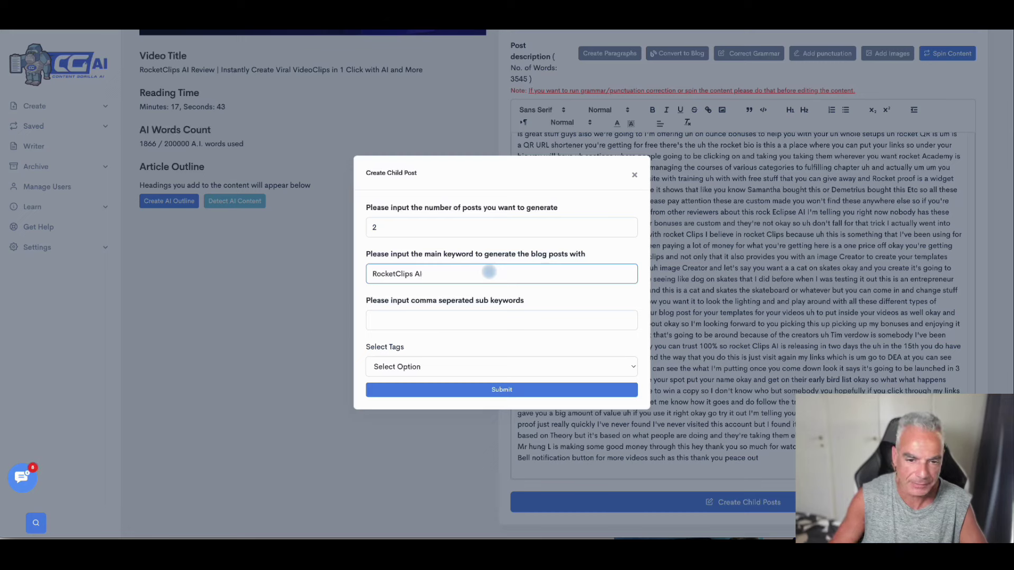
Step: Enter the sub keyword 'revidew', submit, and check the child posts in progress
click(459, 318)
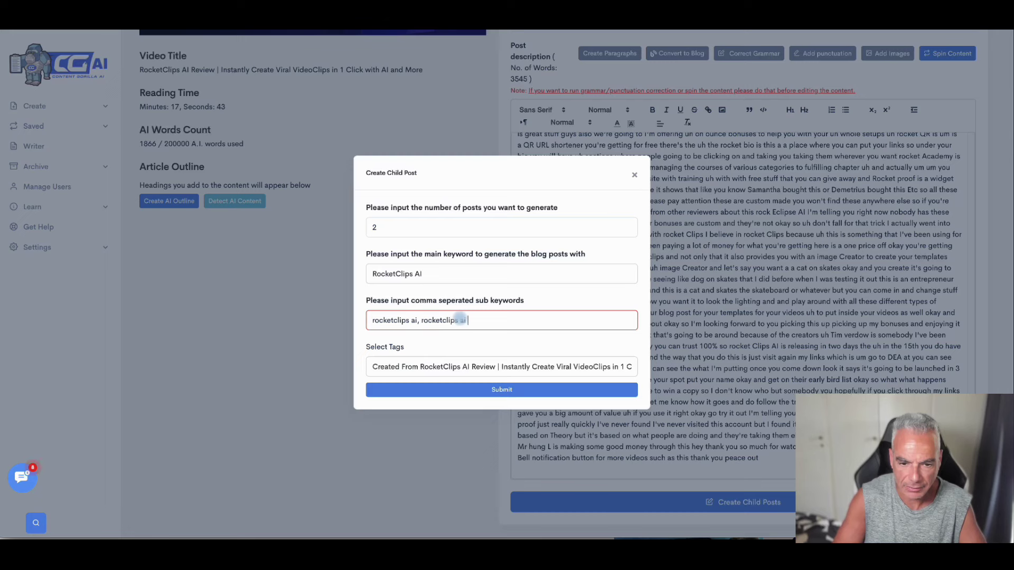
text(revidew)
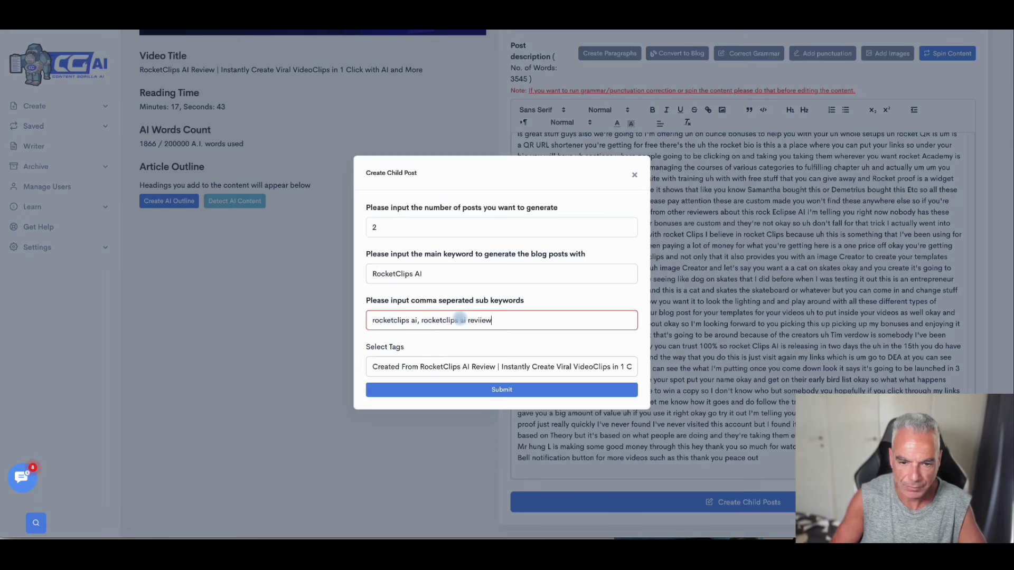
click(492, 392)
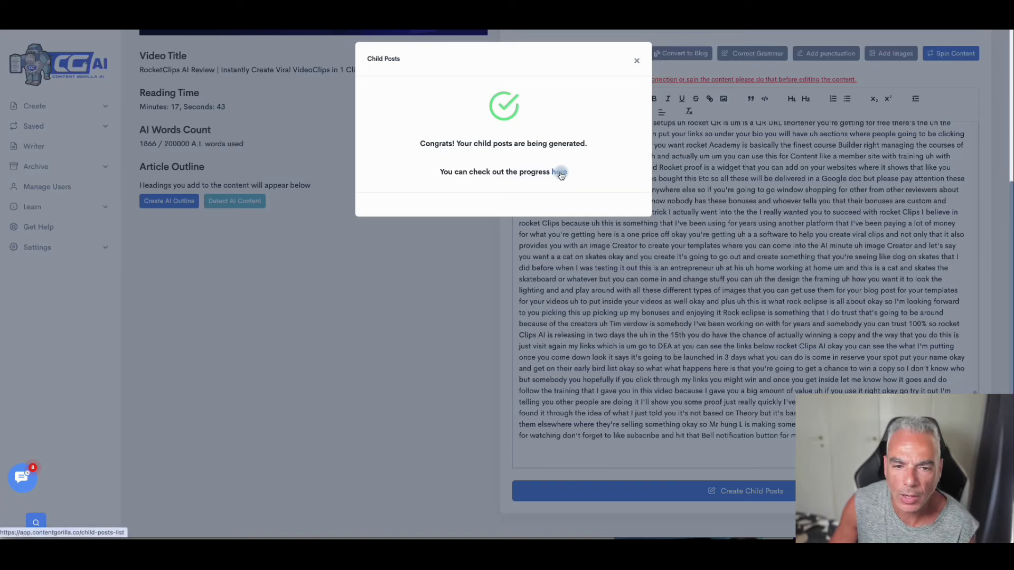
click(560, 173)
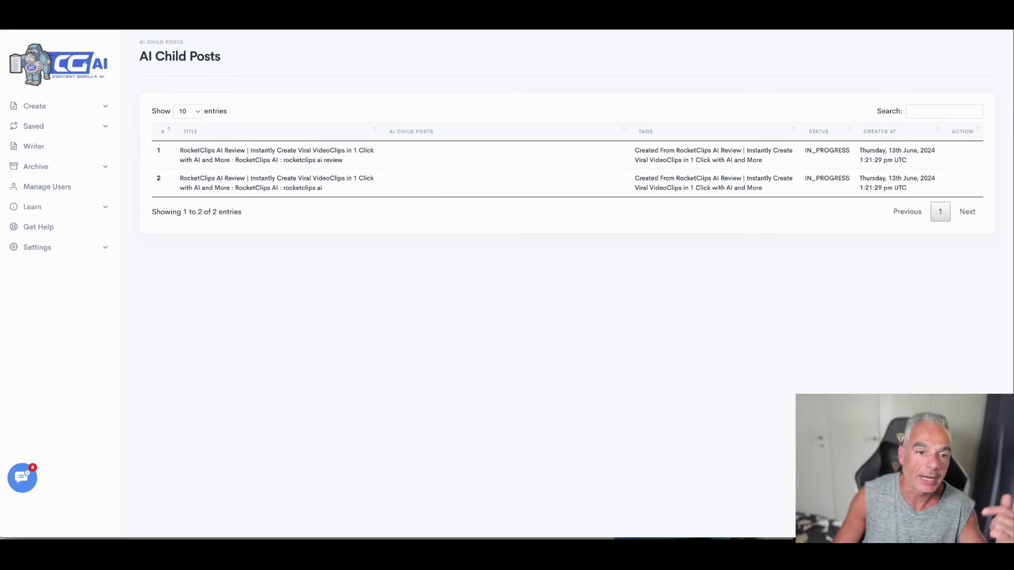
key(ctrl+w)
Step: Close the Child Posts dialog and convert the transcript into a blog article with headings
click(639, 59)
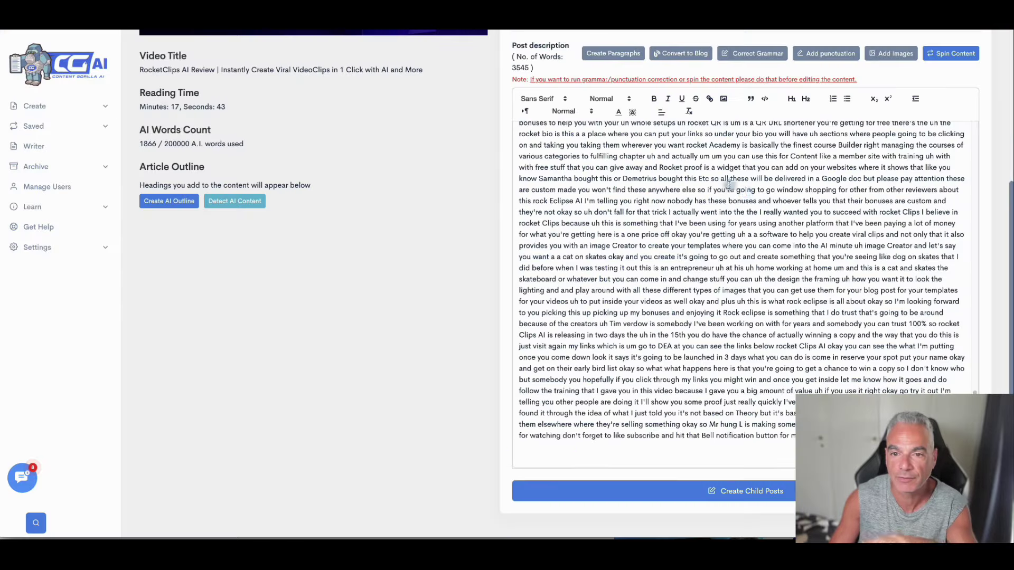
scroll(729, 185, up, 15)
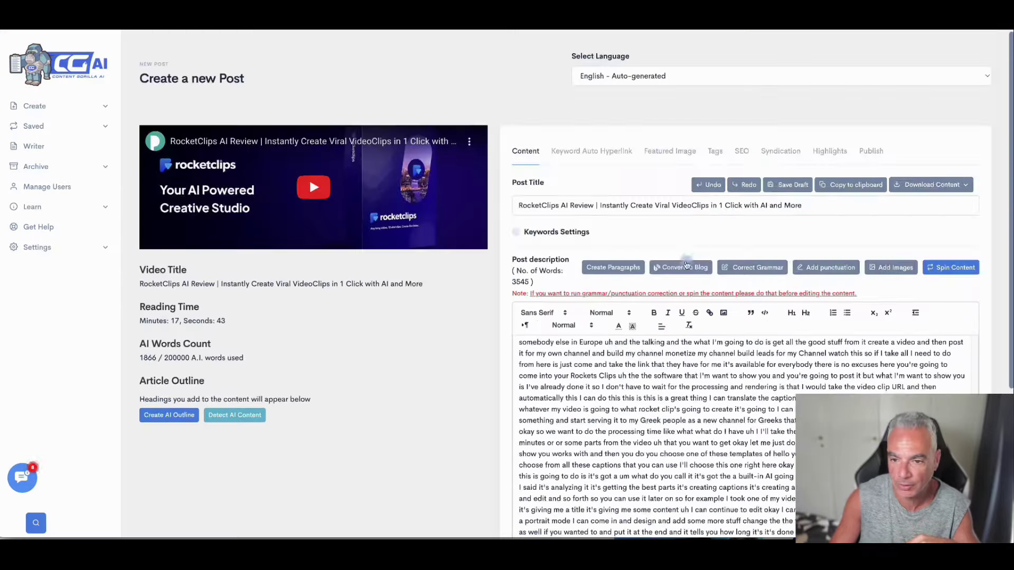
click(687, 267)
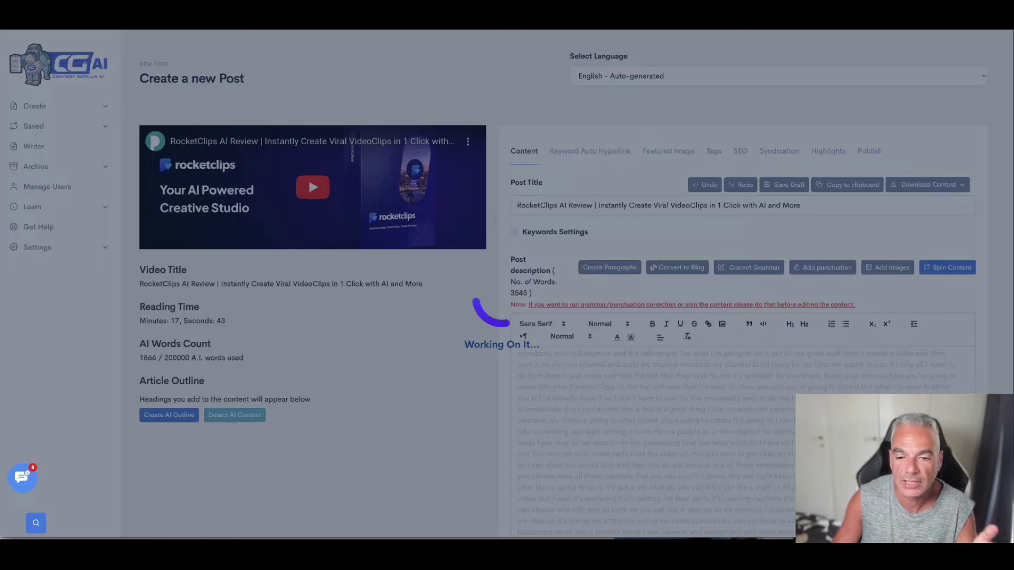
scroll(650, 433, down, 2)
scroll(649, 433, up, 5)
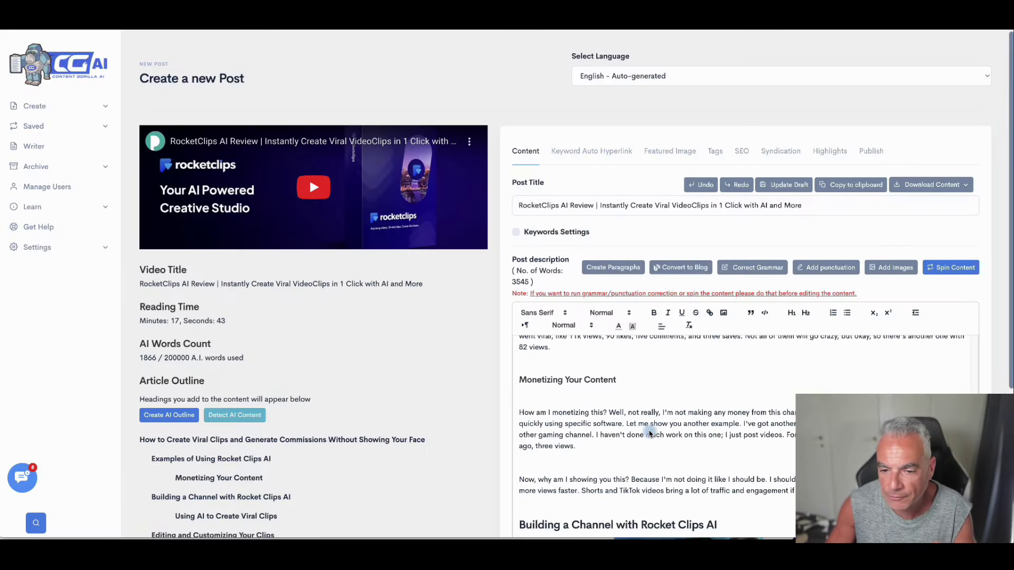
scroll(650, 433, up, 5)
scroll(592, 428, down, 1)
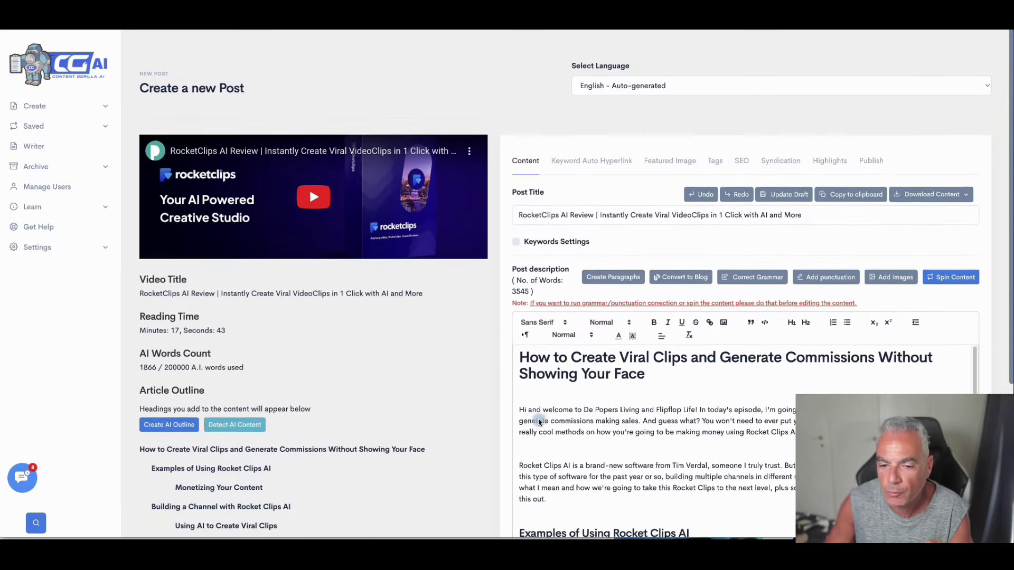
scroll(486, 410, down, 2)
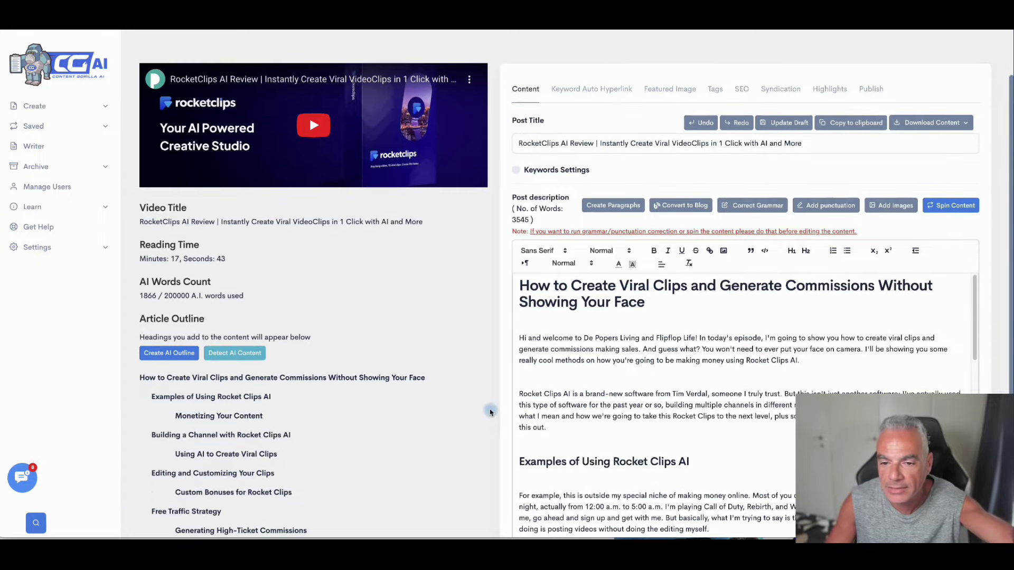
scroll(671, 370, down, 3)
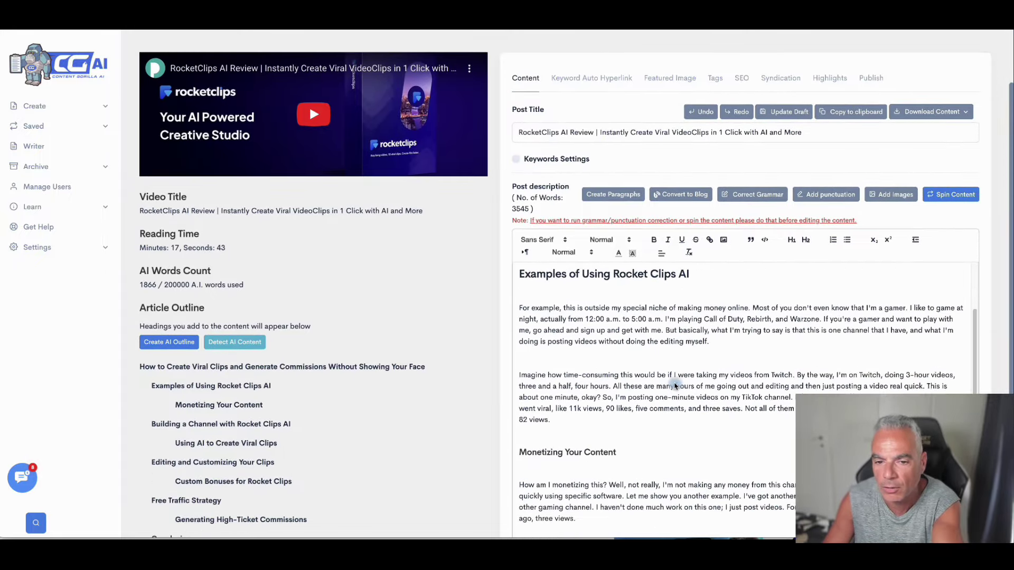
scroll(675, 386, down, 1)
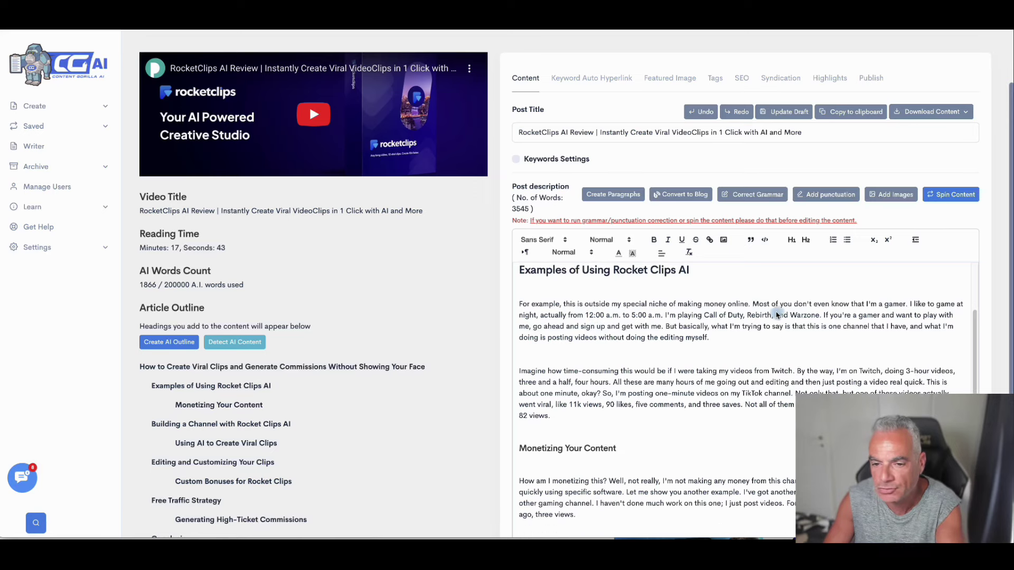
scroll(701, 383, down, 1)
scroll(677, 384, down, 3)
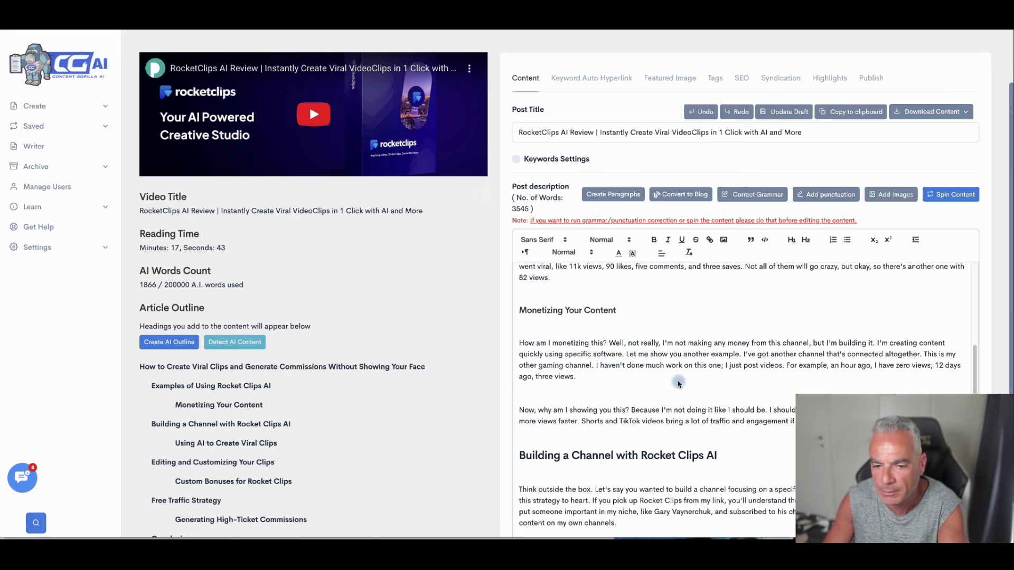
scroll(633, 349, up, 7)
Step: Correct the misspelled channel name in the first paragraph to 'papa''
click(607, 329)
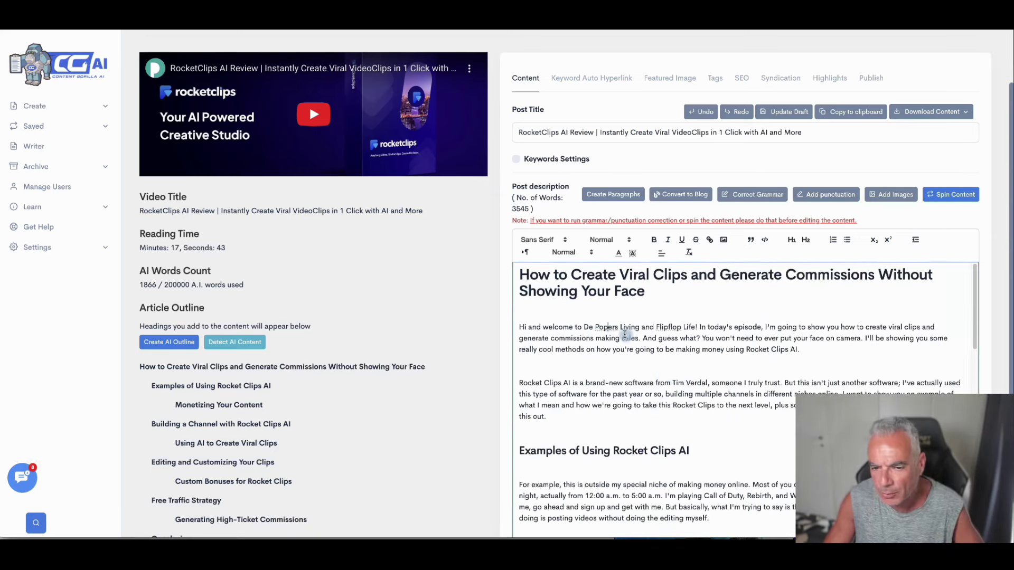
key(BackSpace)
key(BackSpace)
key(BackSpace)
key(BackSpace)
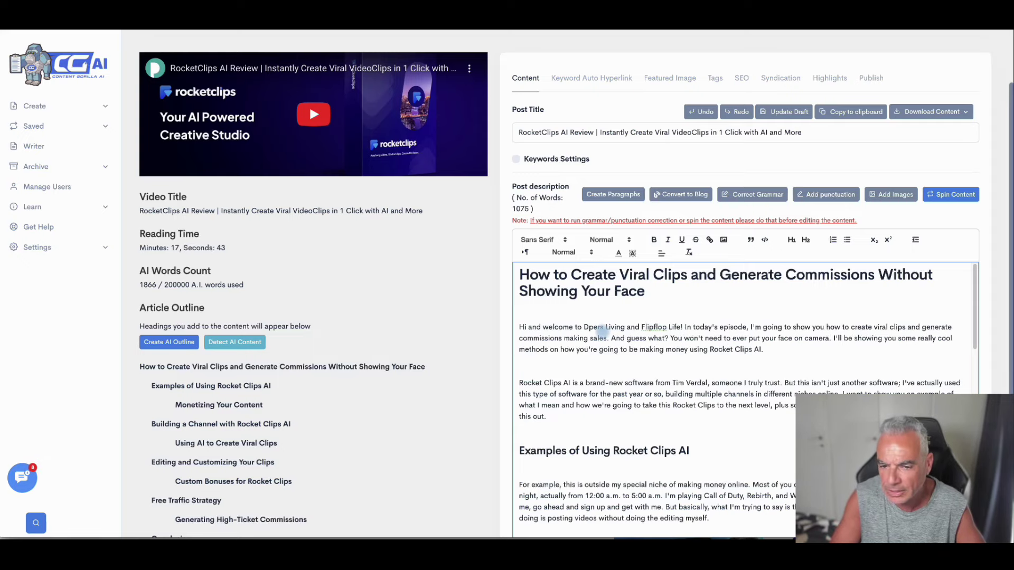
key(Delete)
key(Delete)
key(Delete)
text(papa')
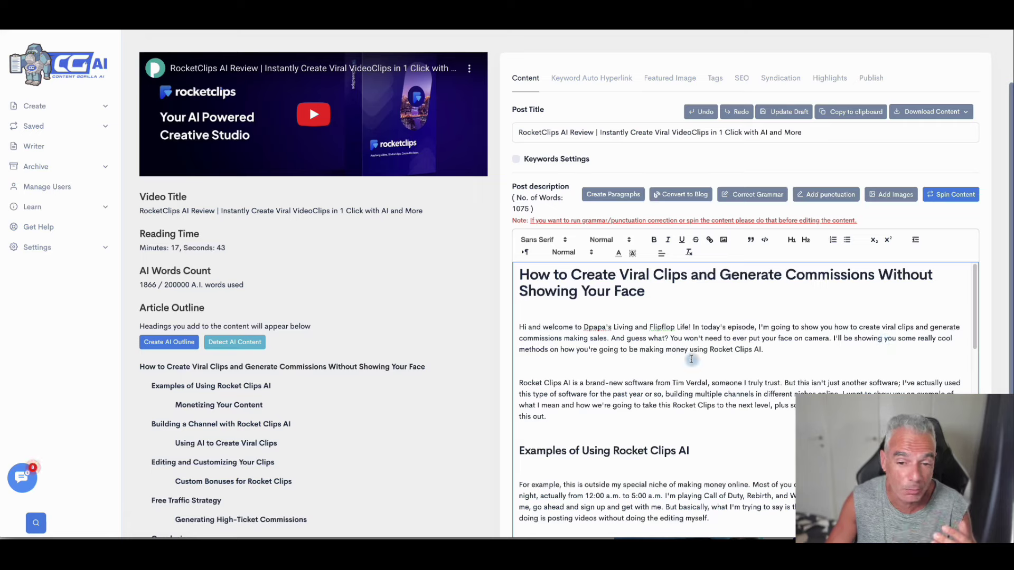
click(549, 371)
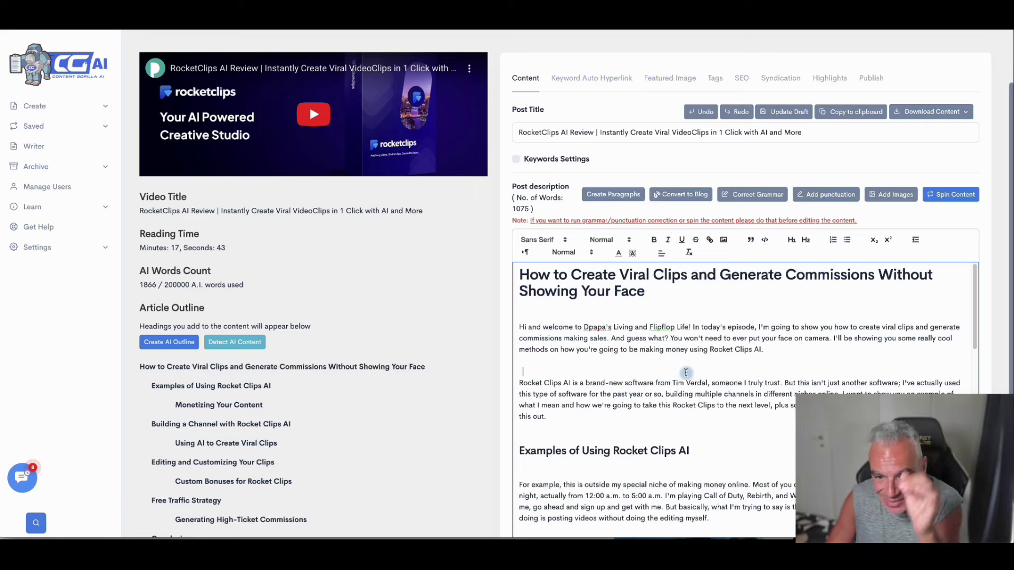
Step: Run Correct Grammar on the 1075-word article text
scroll(734, 385, down, 3)
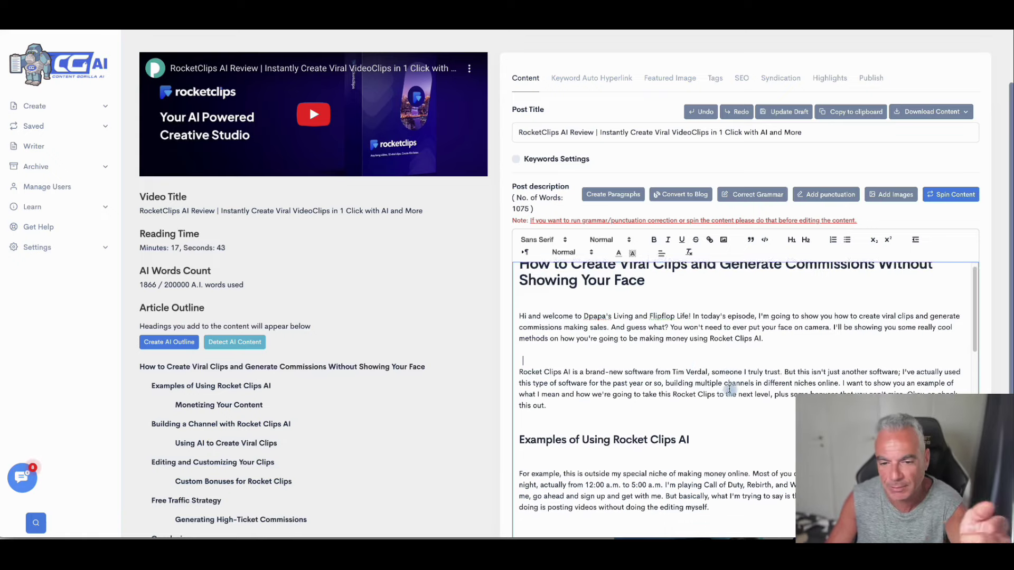
scroll(629, 335, down, 2)
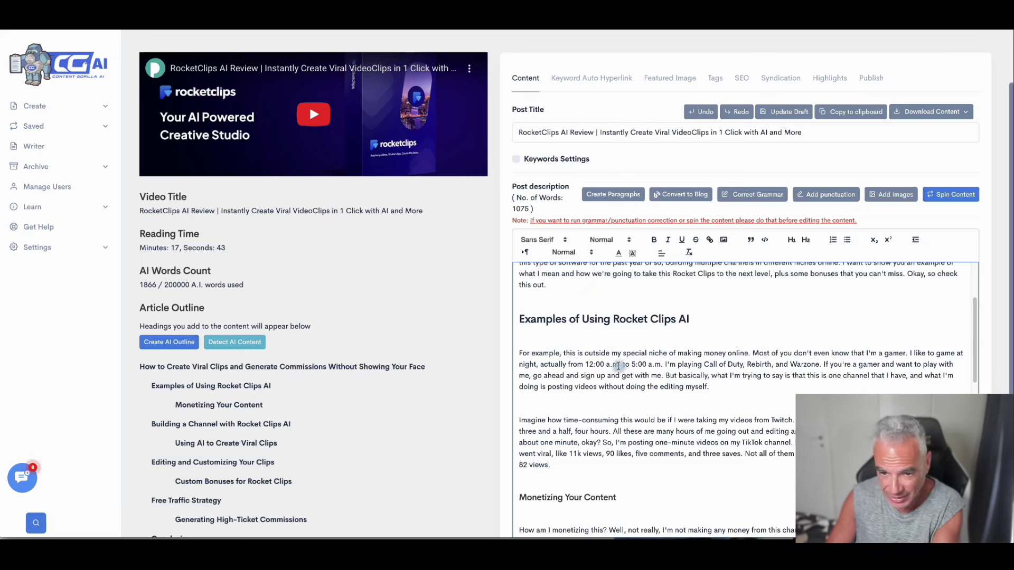
scroll(775, 358, down, 5)
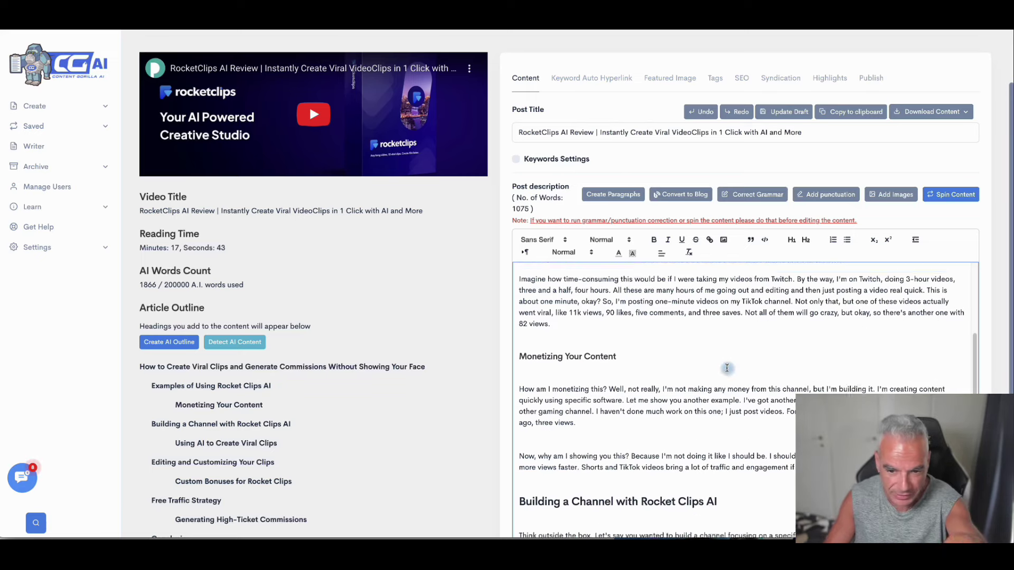
scroll(725, 367, down, 5)
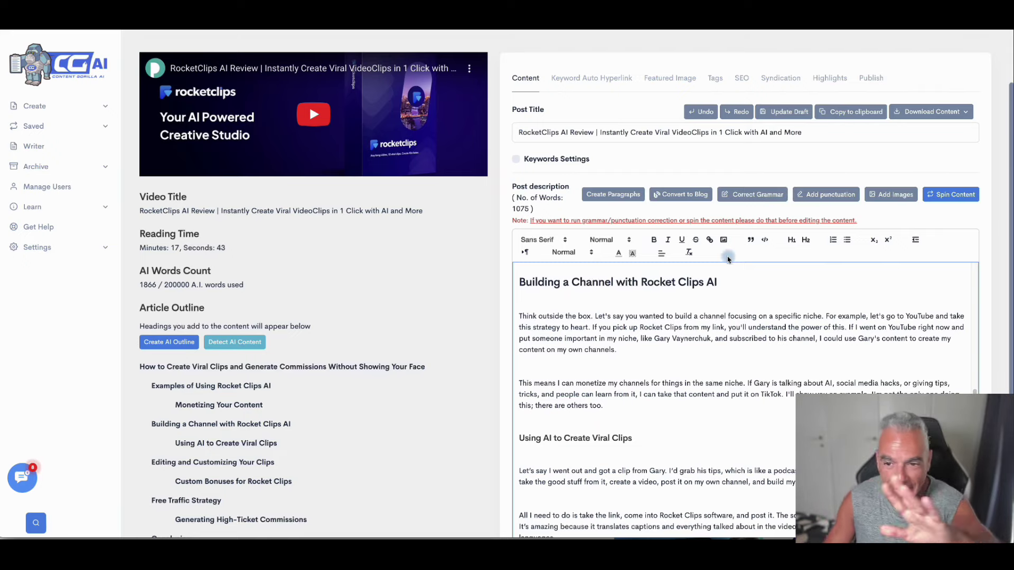
click(750, 202)
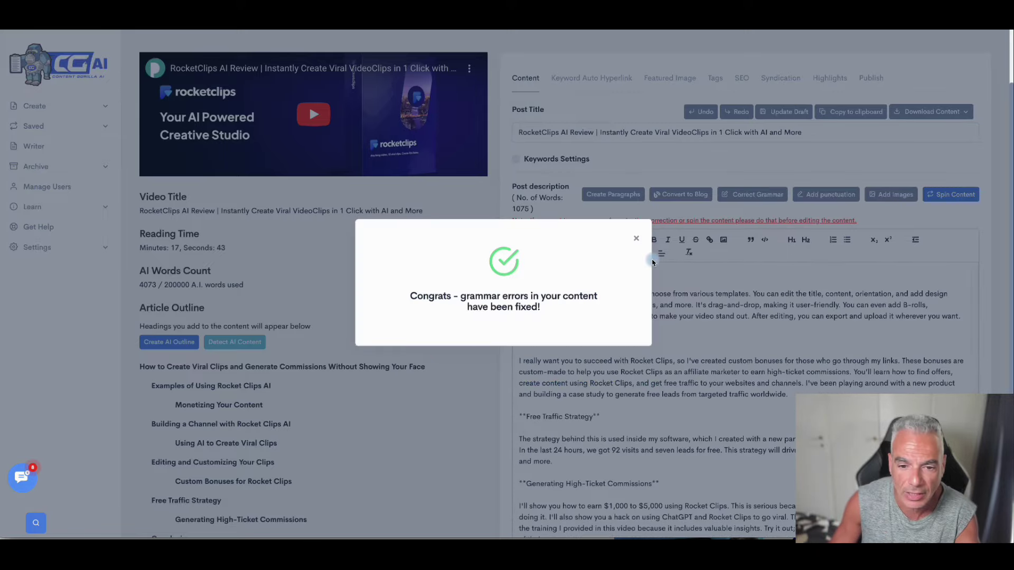
Step: Dismiss the Congrats confirmation and review the corrected article from its 'How to Create Viral Clips' heading
click(737, 318)
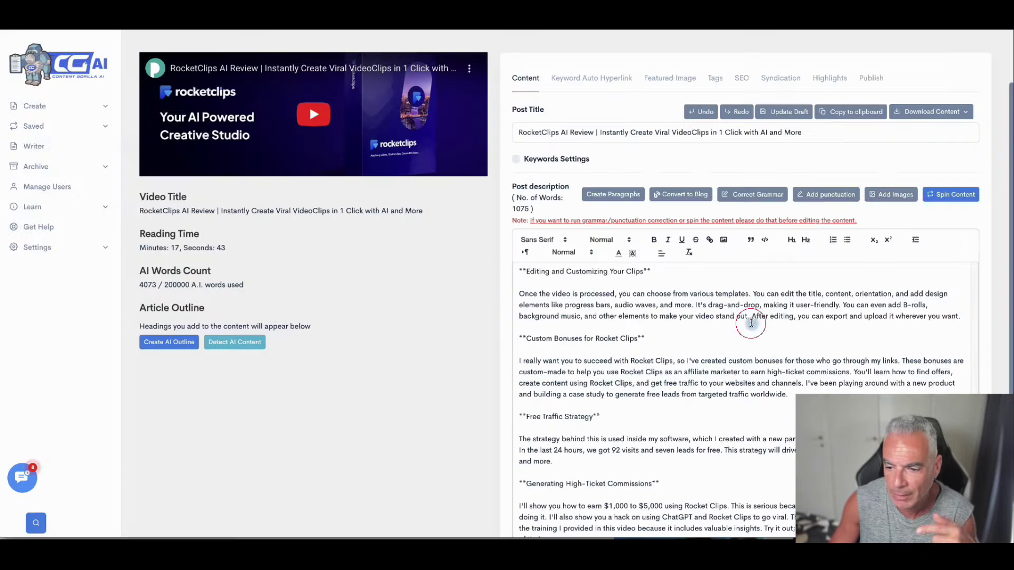
scroll(736, 318, up, 1)
scroll(739, 338, down, 5)
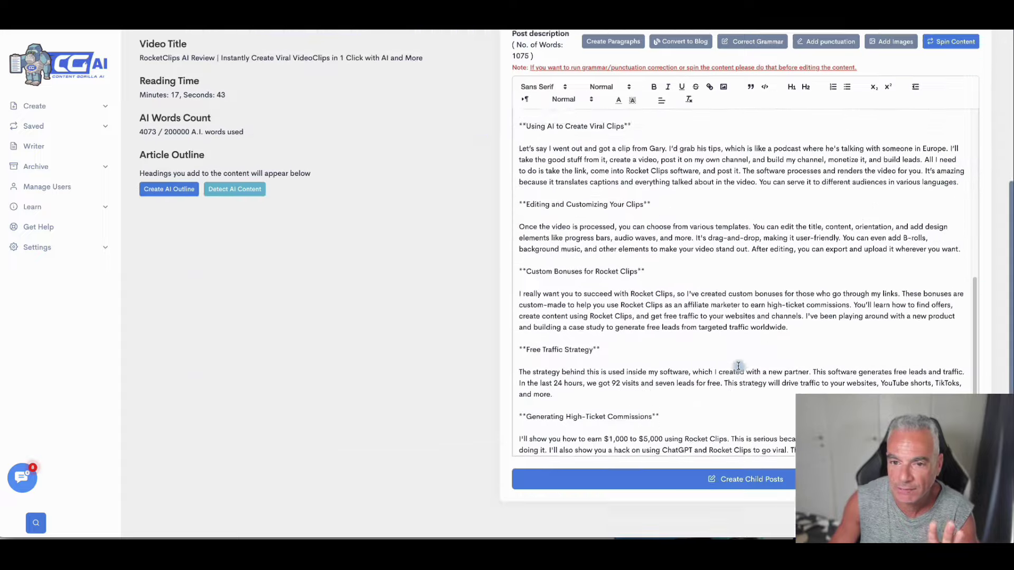
scroll(742, 359, down, 10)
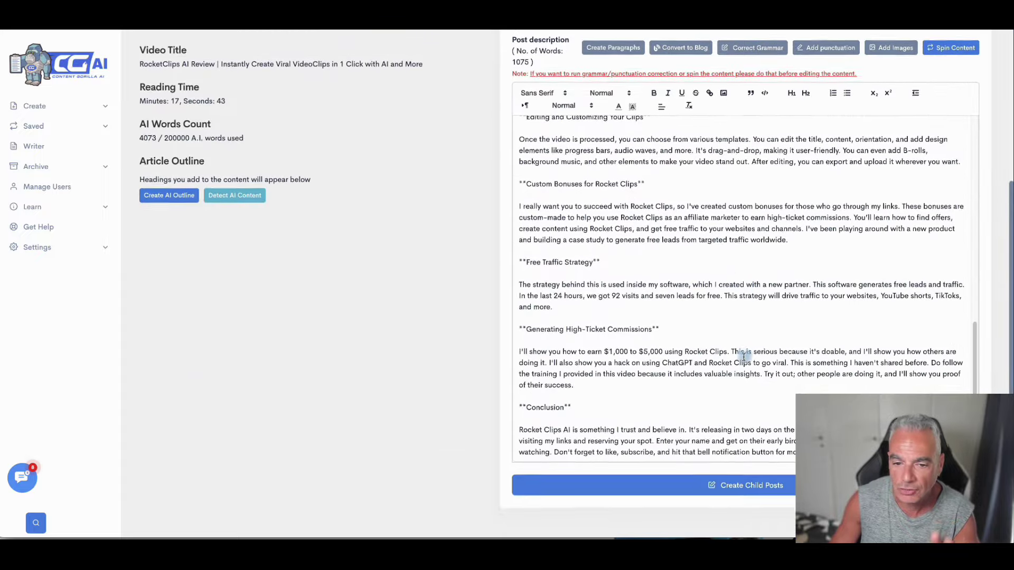
scroll(723, 326, down, 2)
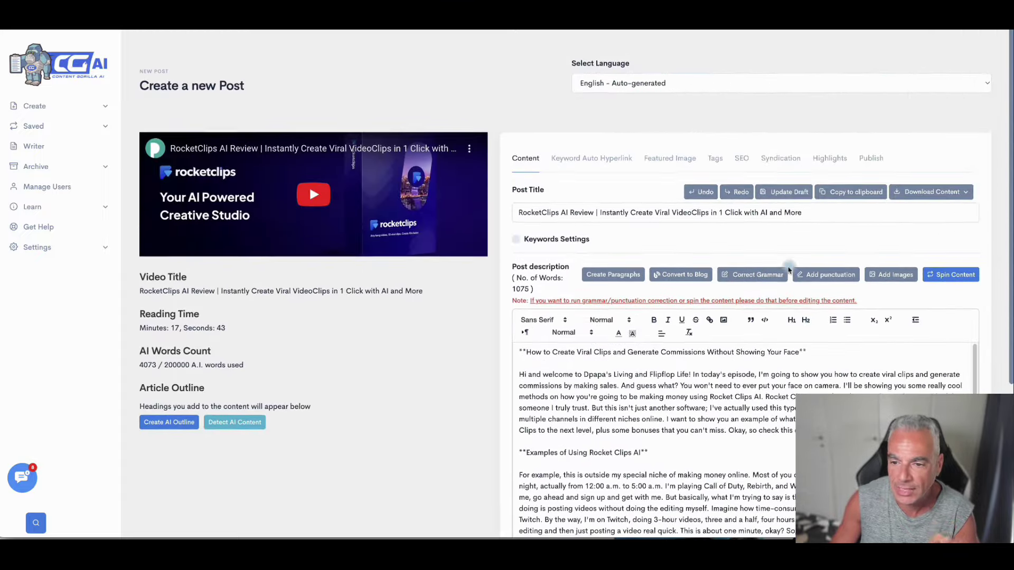
Step: Search the image panel for 'RocketClips AI' images
click(903, 275)
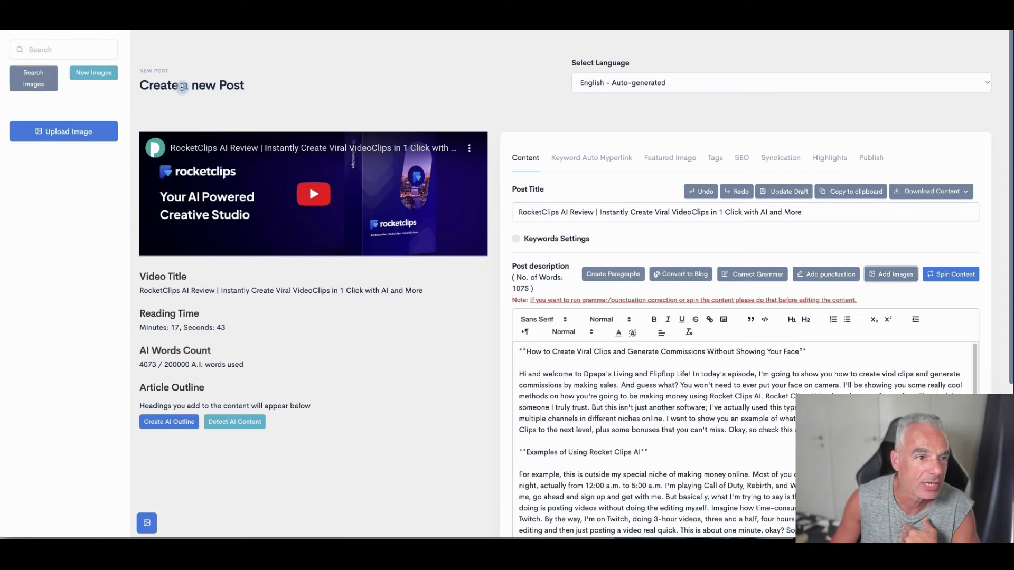
click(81, 52)
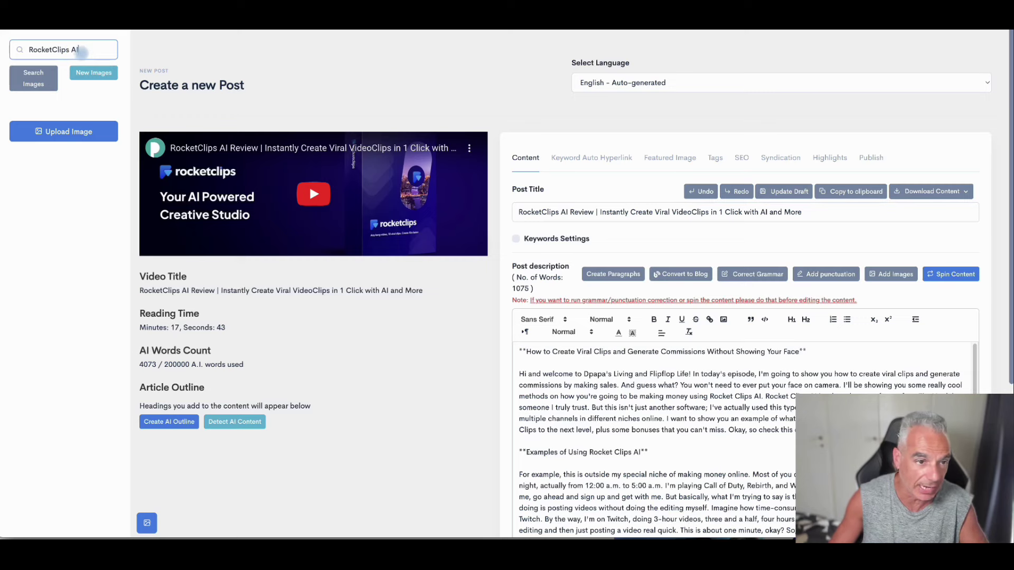
click(48, 82)
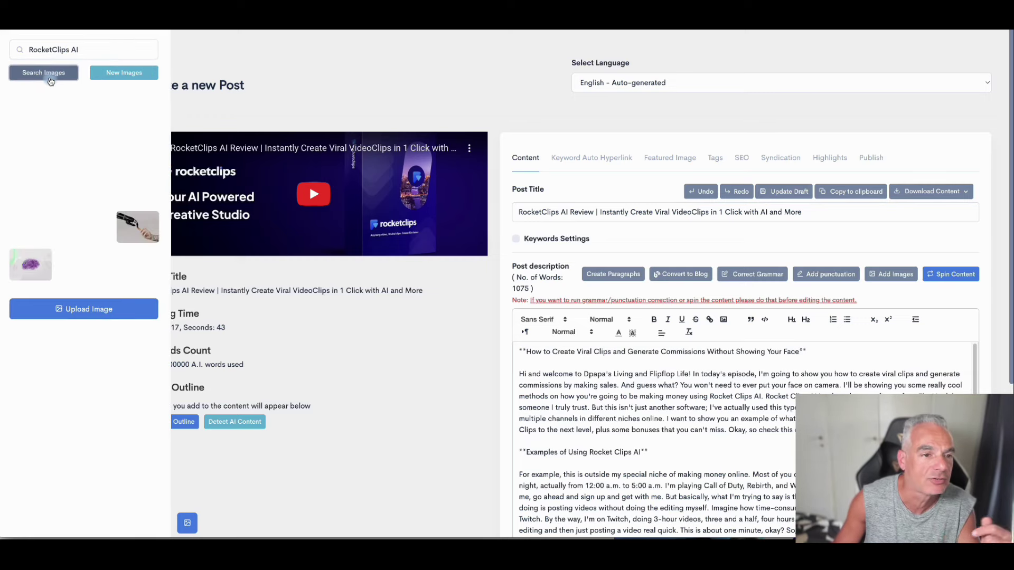
scroll(123, 190, down, 1)
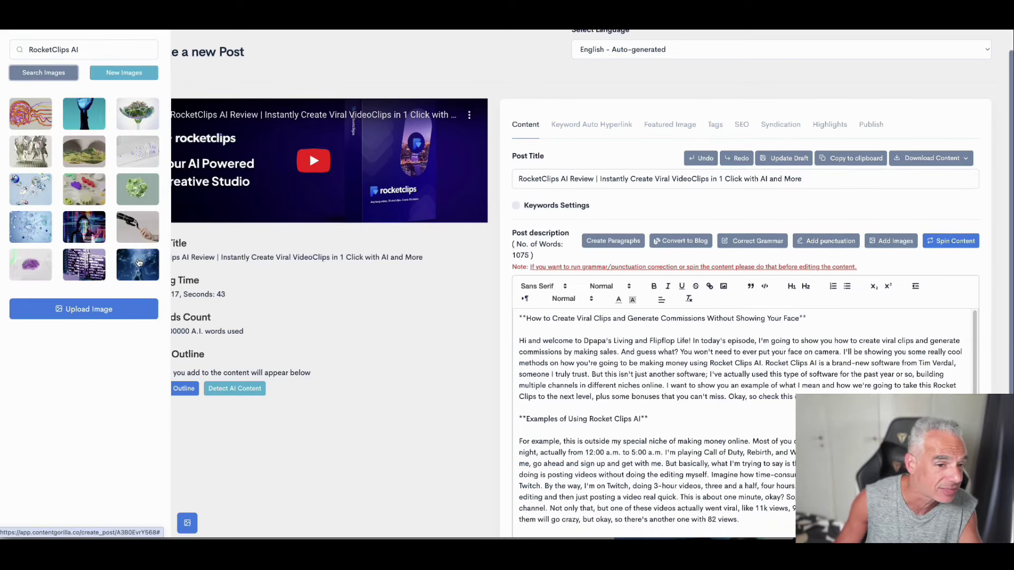
scroll(87, 312, up, 1)
Step: Load a new batch of images into the library and scroll the article back up
click(87, 312)
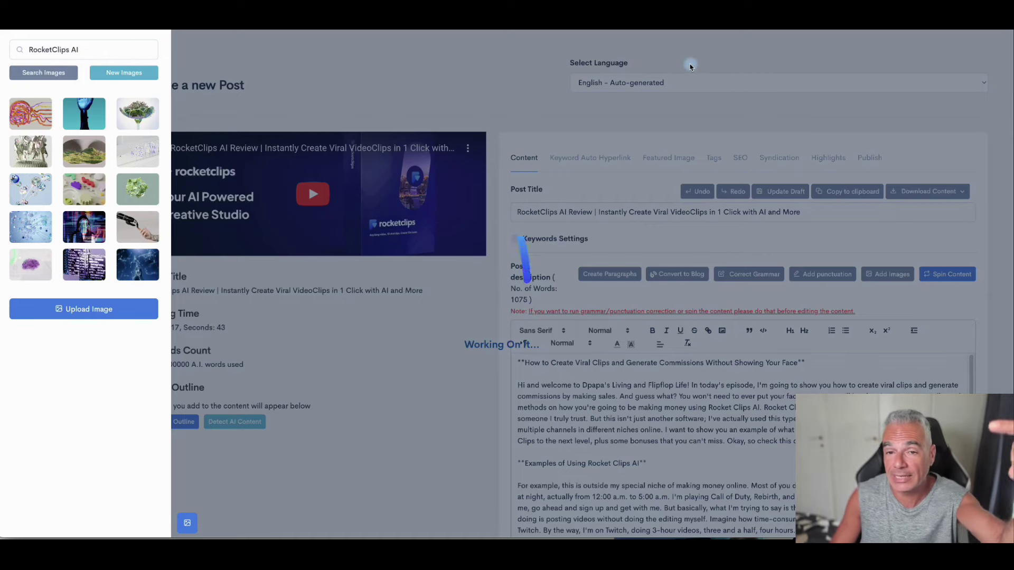
scroll(720, 373, down, 2)
scroll(719, 373, down, 8)
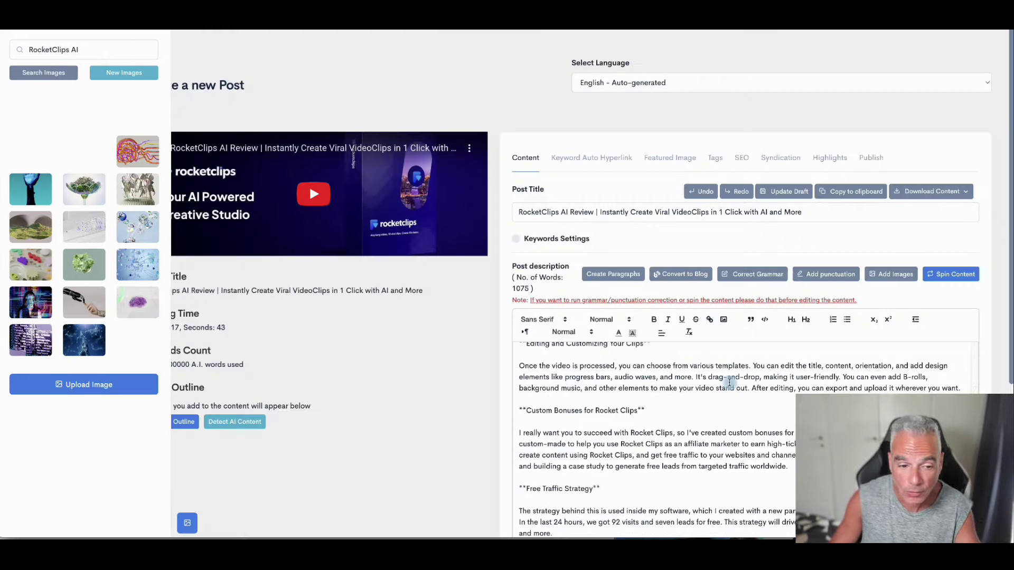
scroll(837, 370, up, 10)
scroll(837, 369, down, 2)
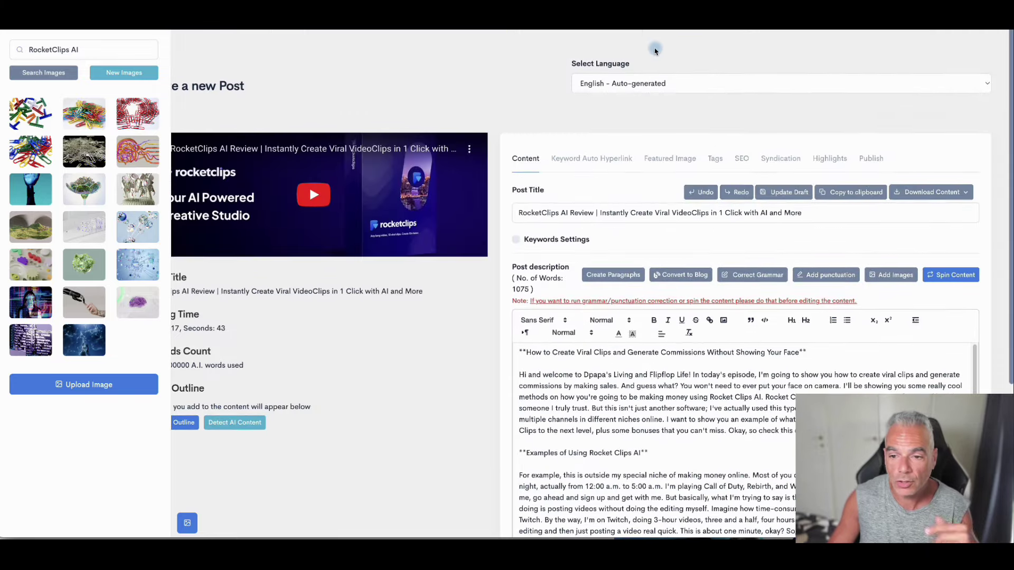
Step: Translate the post description into Greek
click(640, 80)
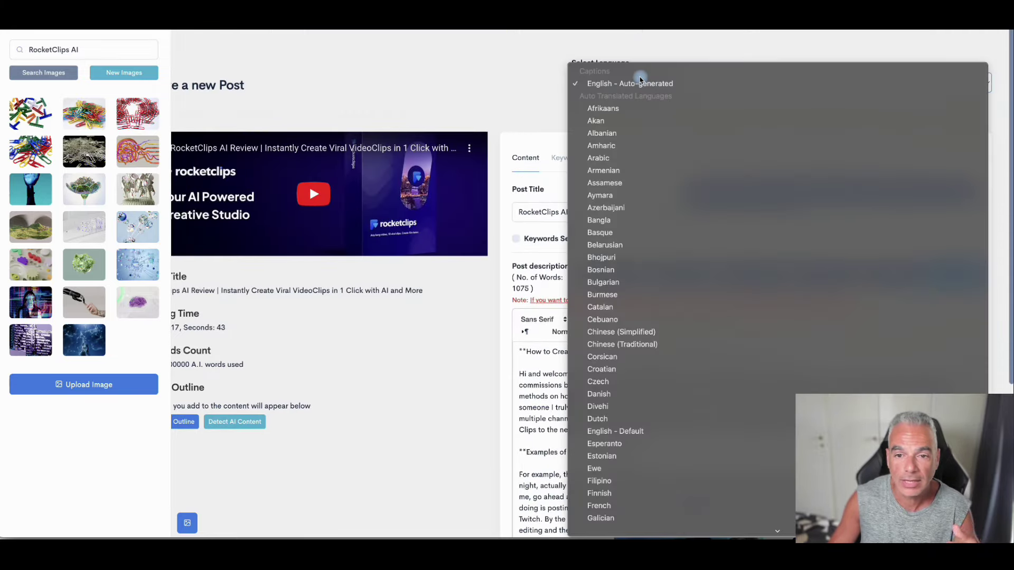
scroll(670, 348, down, 3)
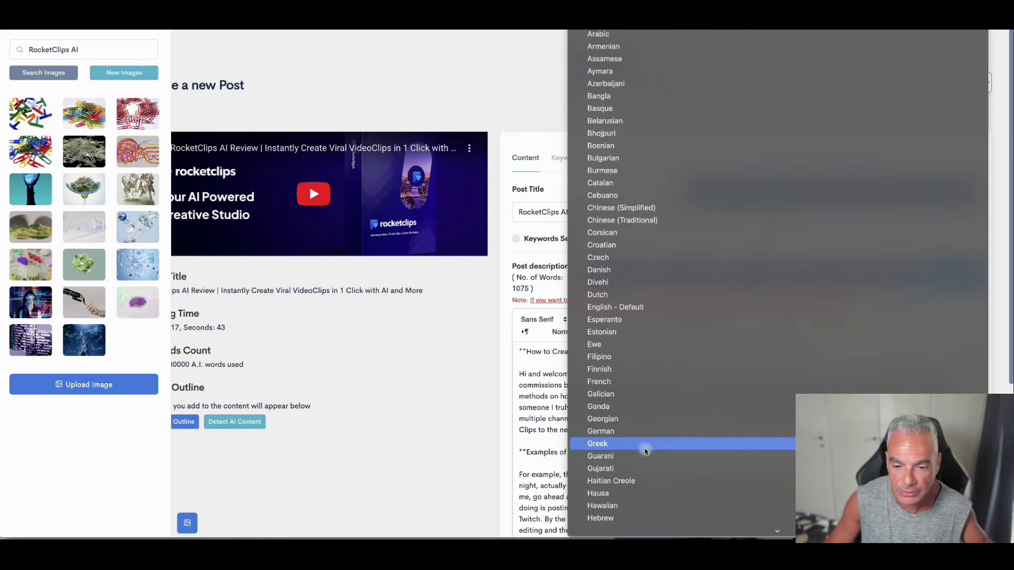
click(645, 449)
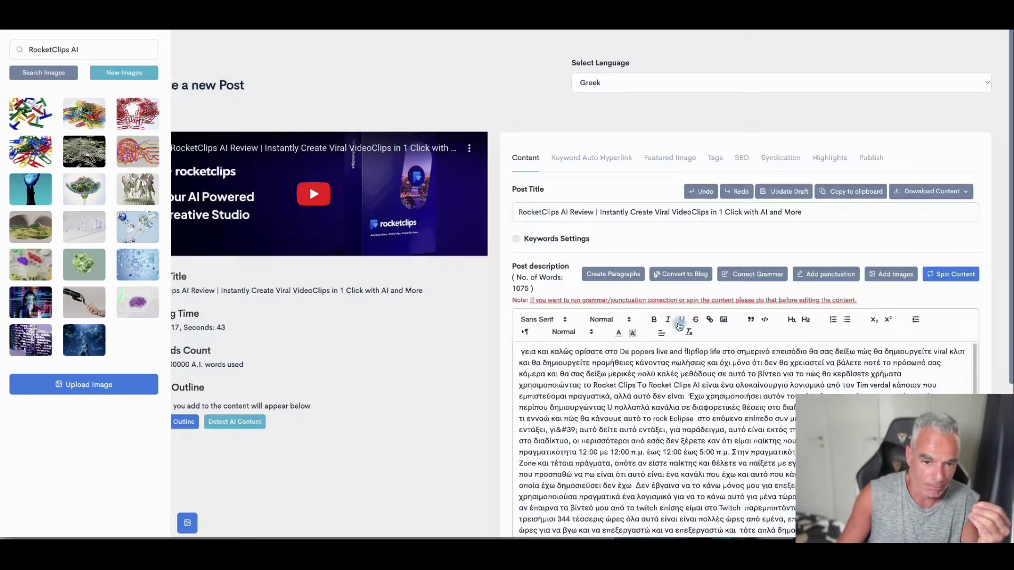
Step: Capitalise the opening word to 'Γεια' using the Greek keyboard
click(525, 360)
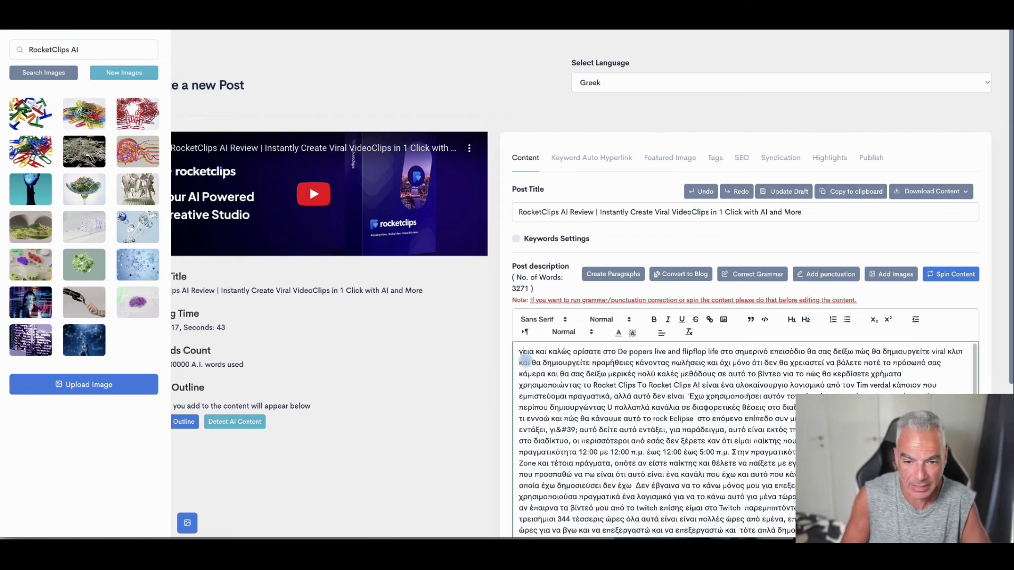
key(Delete)
text(Γ)
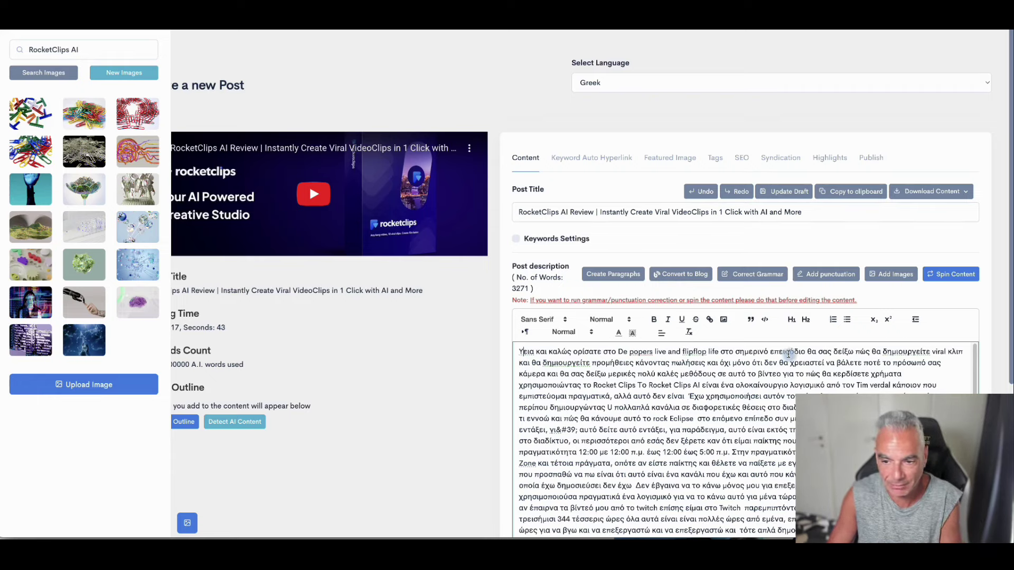
key(Return)
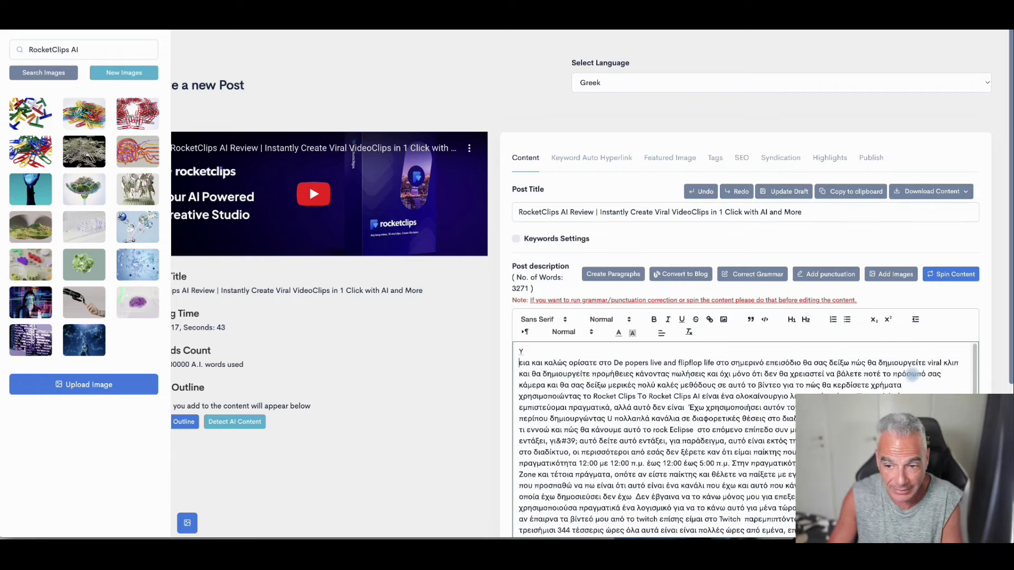
scroll(881, 368, down, 1)
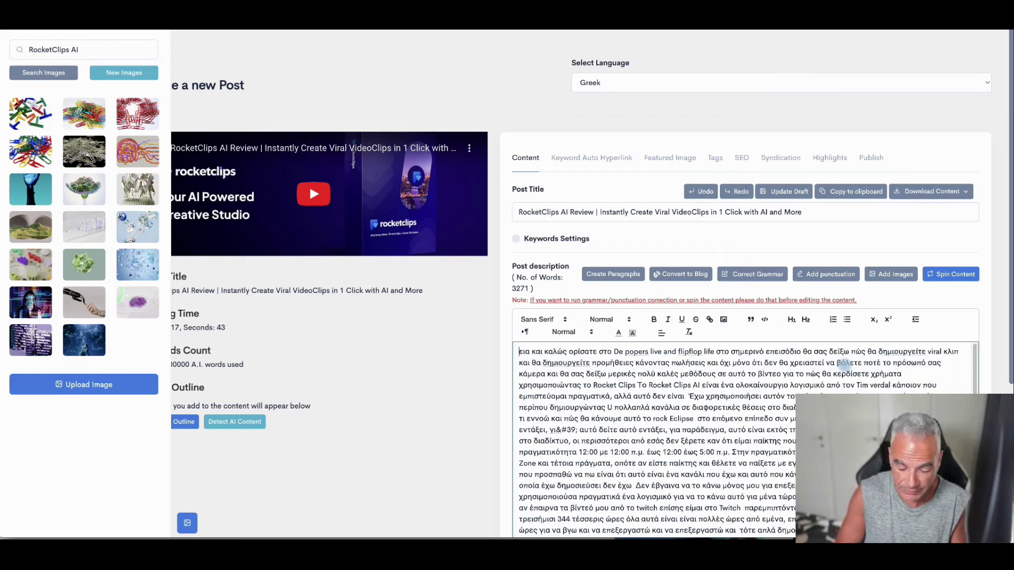
key(BackSpace)
key(BackSpace)
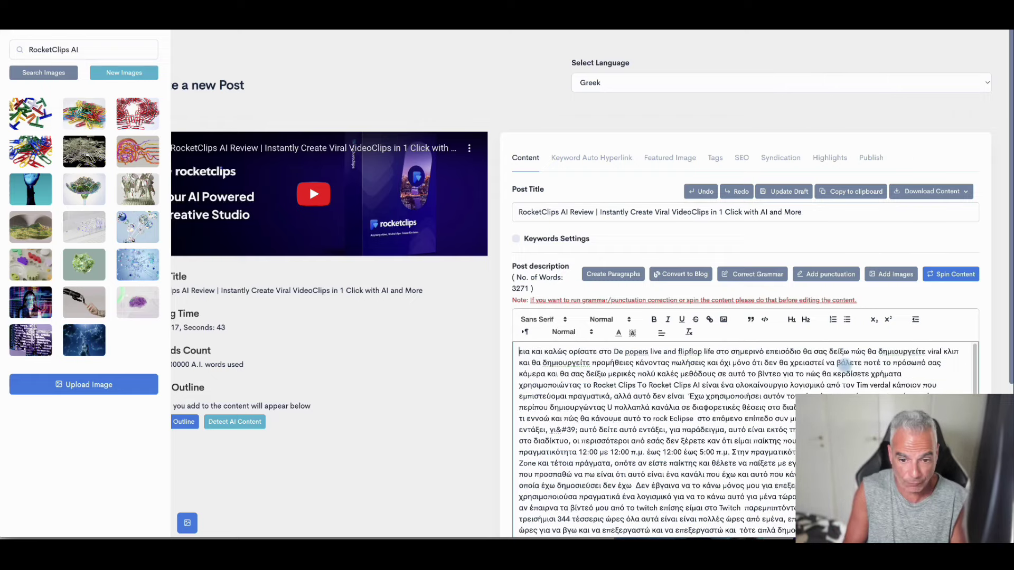
key(ctrl+space)
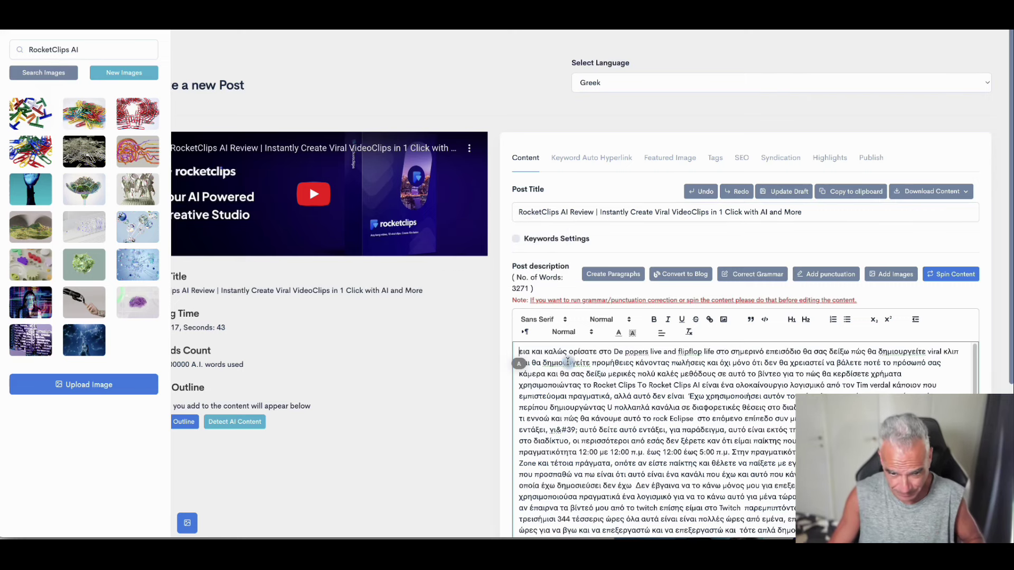
key(ctrl+space)
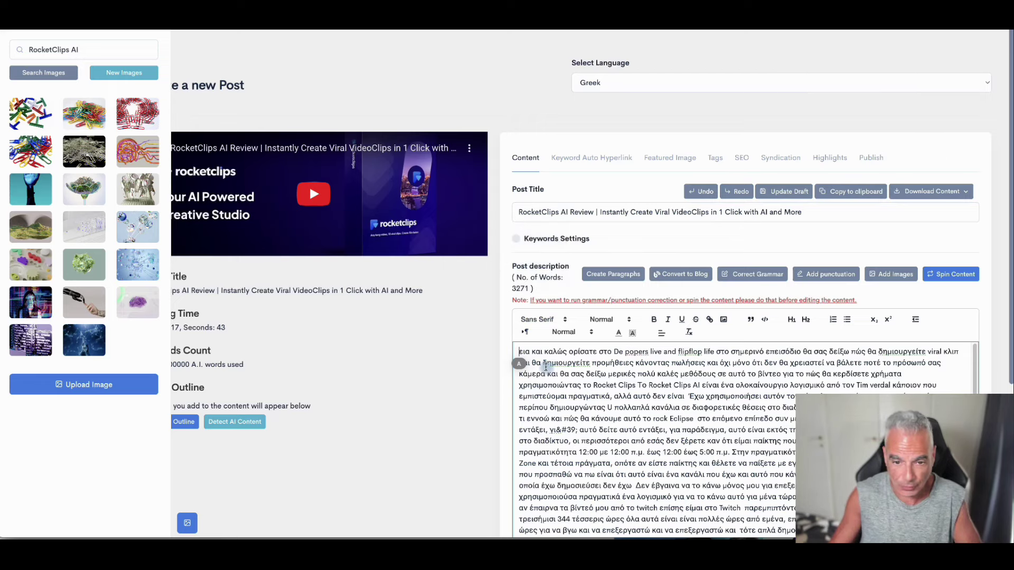
text(Γ)
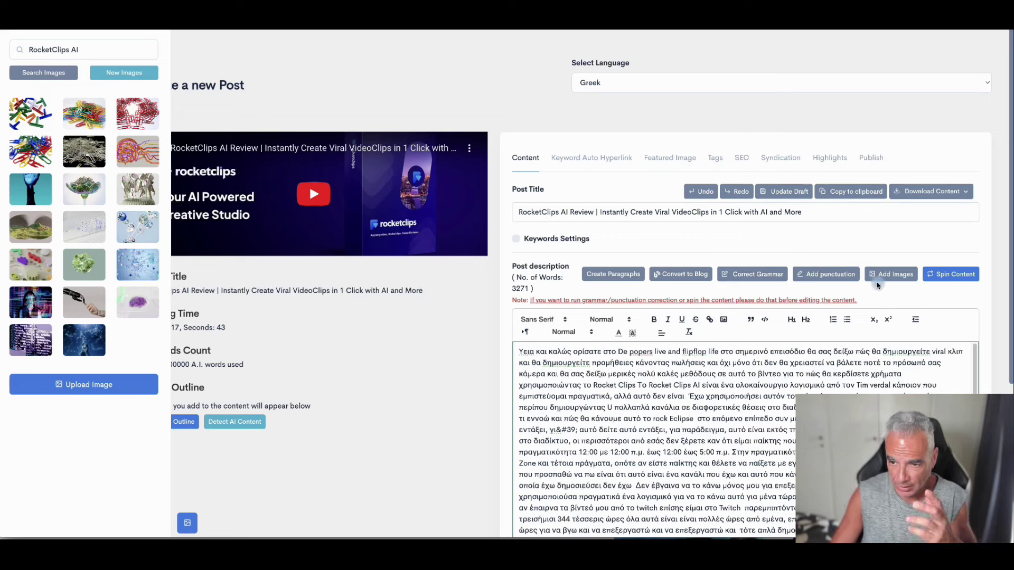
scroll(823, 407, down, 10)
Step: Paragraph the Greek description, convert it to a blog post, and show Keyword Auto Hyperlink settings
scroll(660, 402, up, 3)
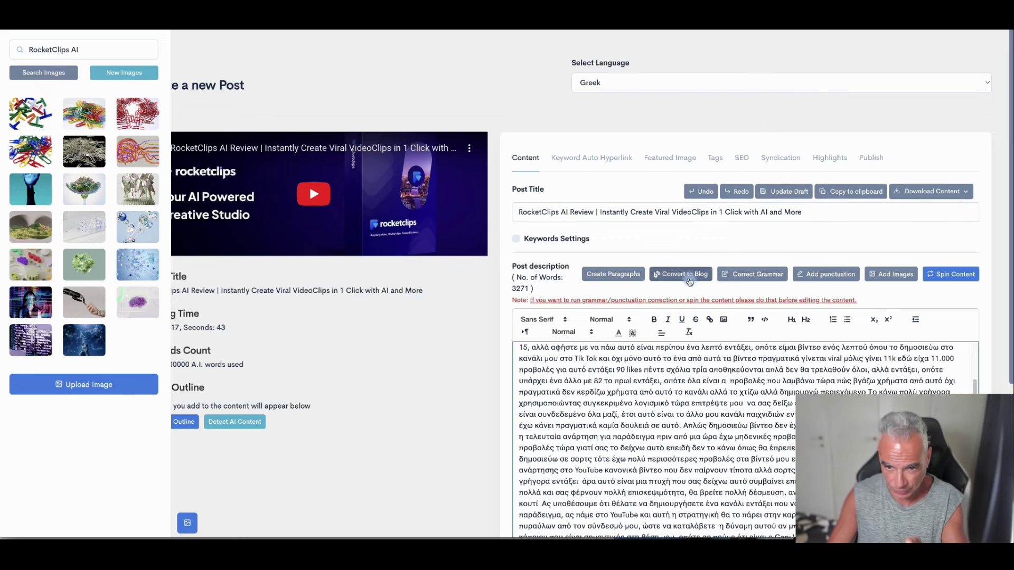
click(617, 274)
scroll(724, 377, down, 4)
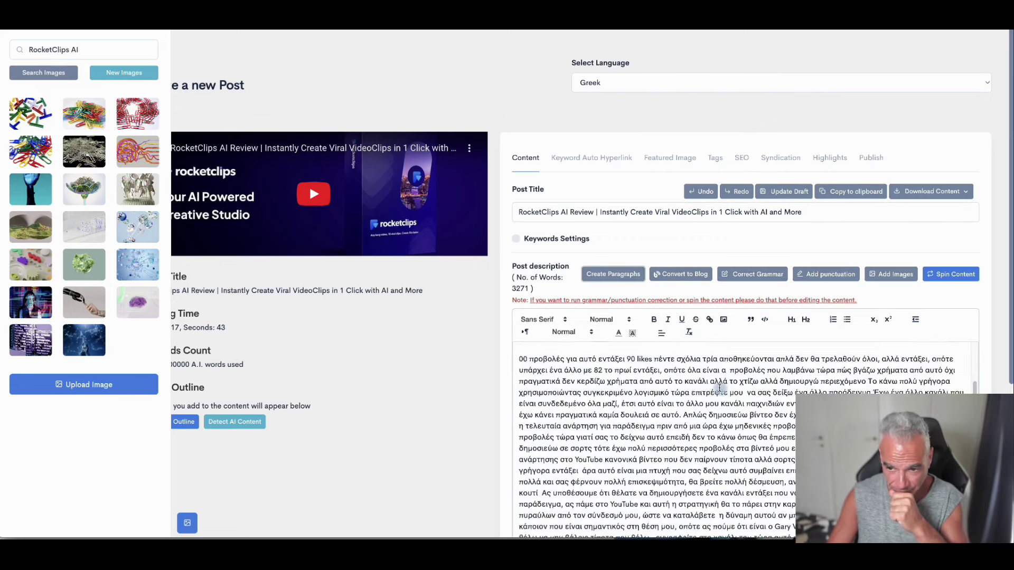
click(682, 274)
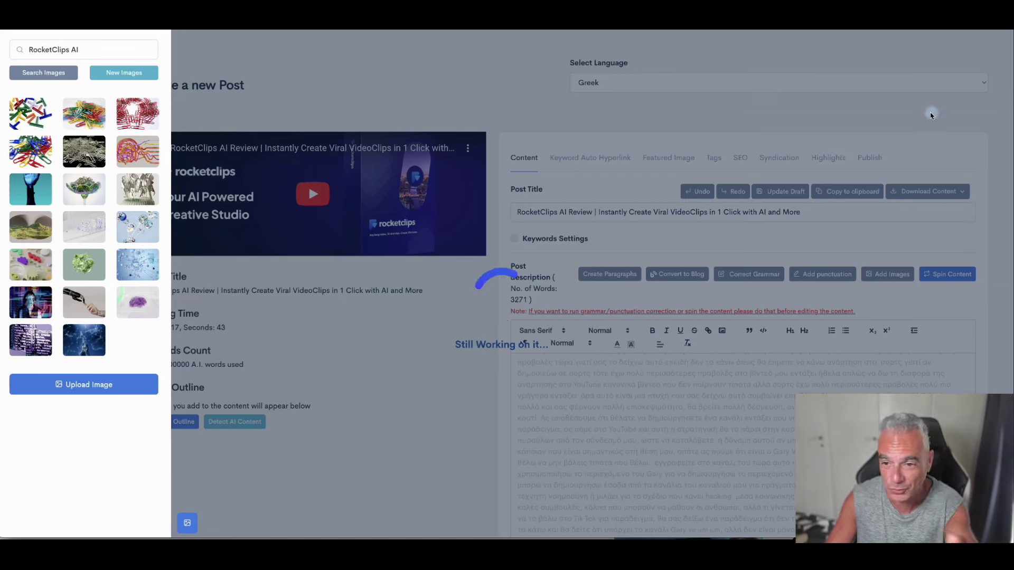
click(614, 161)
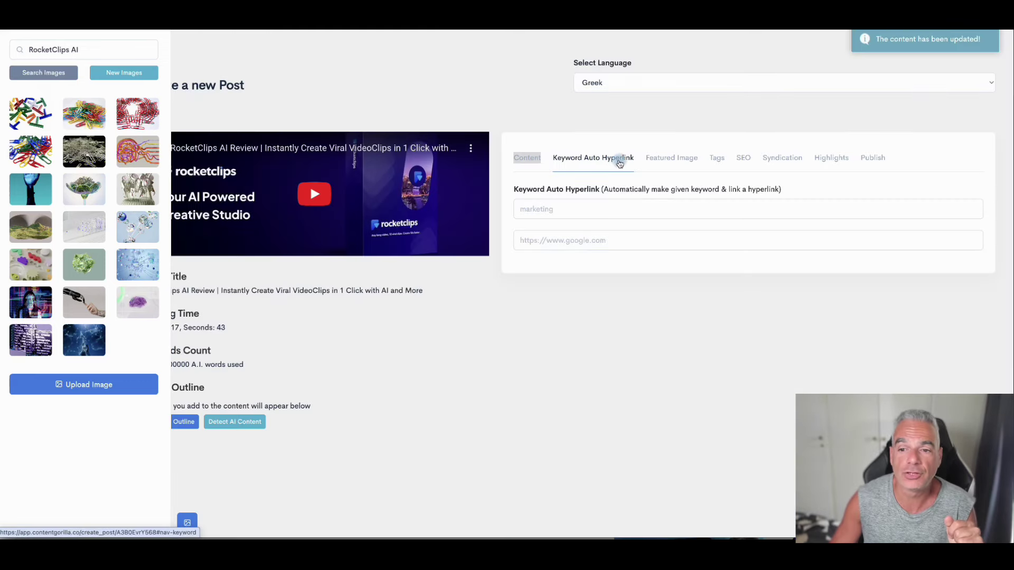
click(626, 245)
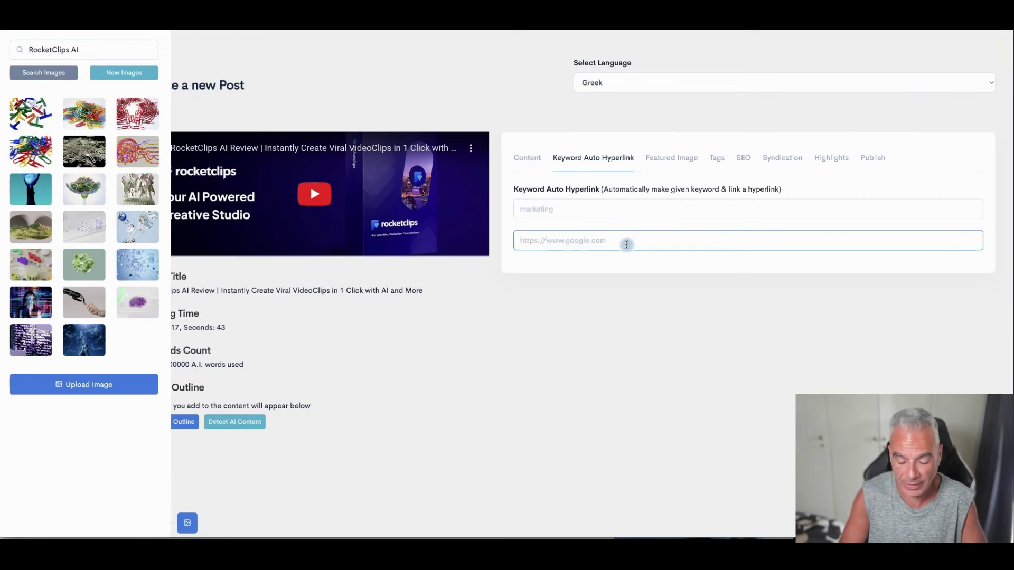
text(https://www.d-papa.com/rocketclipsai)
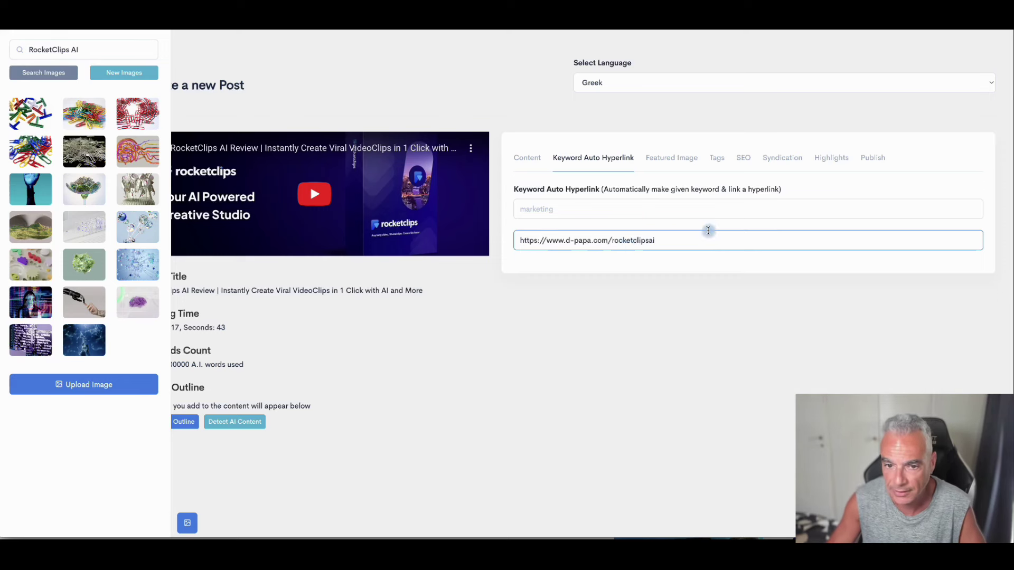
click(636, 215)
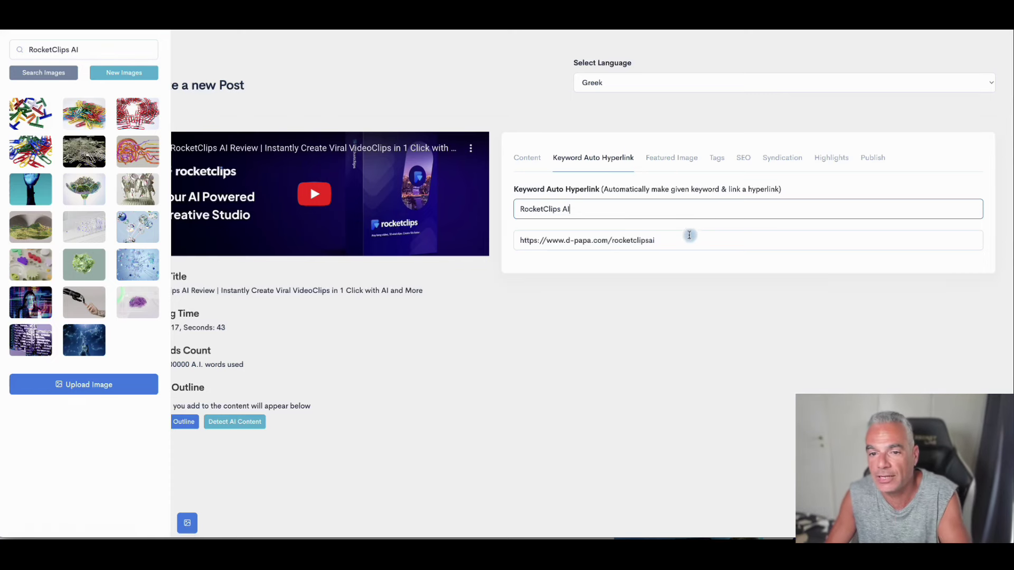
click(538, 164)
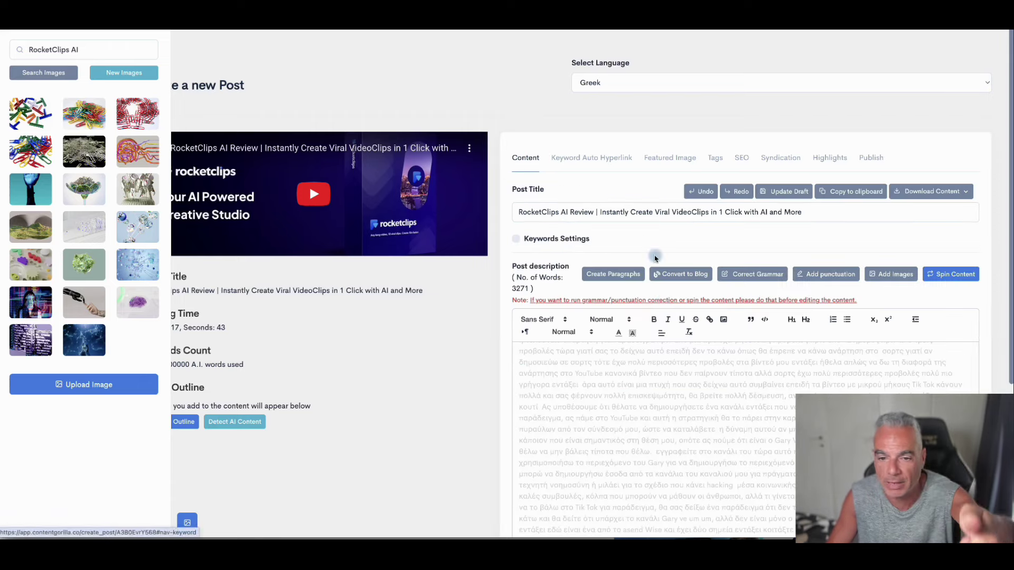
click(706, 188)
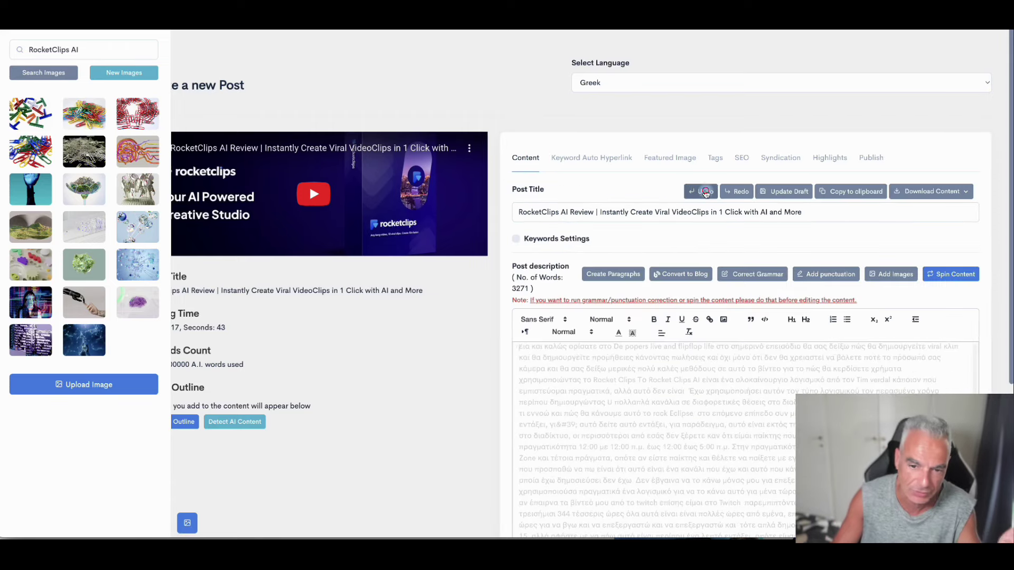
click(705, 193)
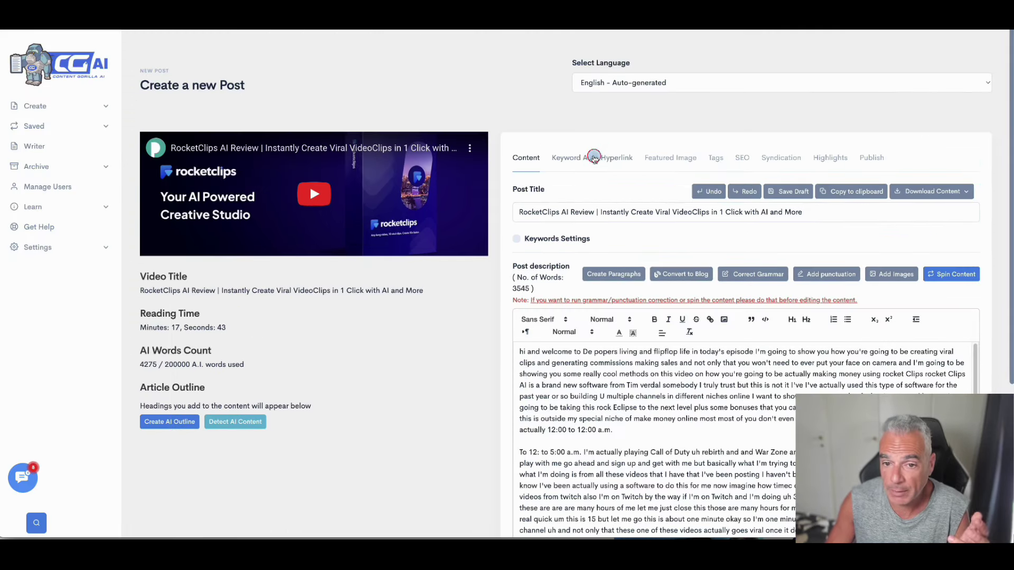
click(593, 157)
click(605, 247)
text(https:)
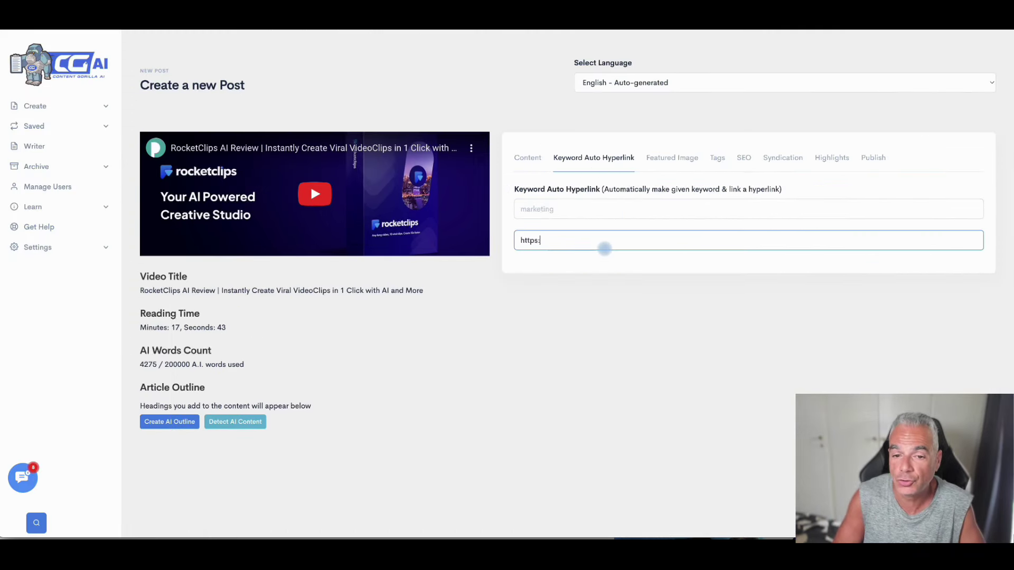
text(//www.d/0-)
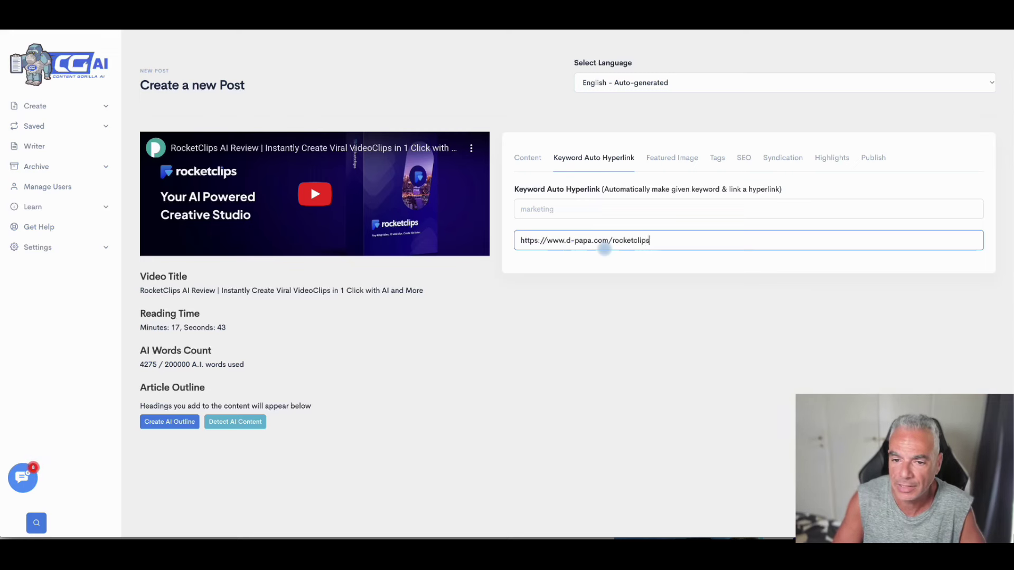
click(616, 197)
click(598, 203)
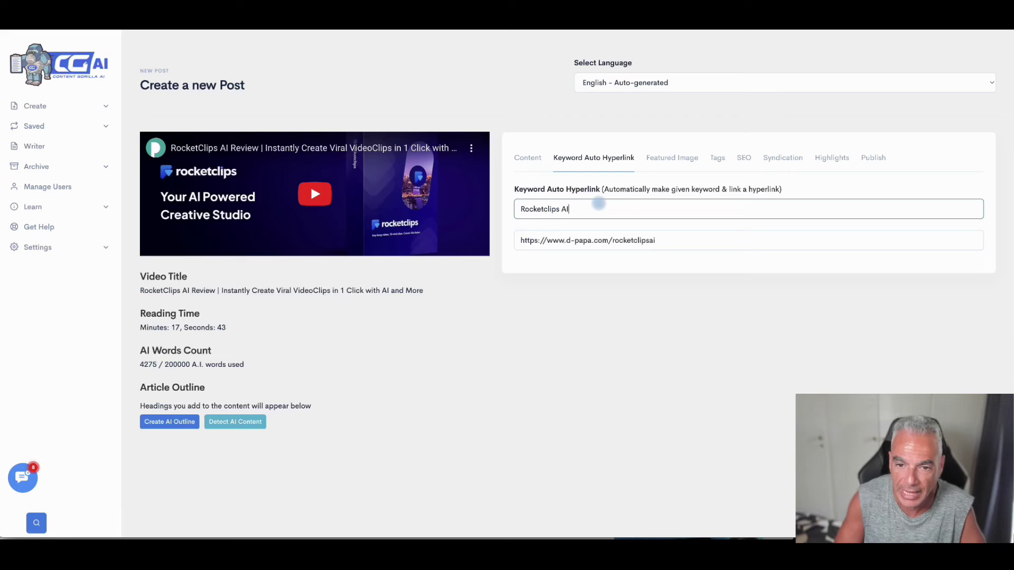
click(531, 158)
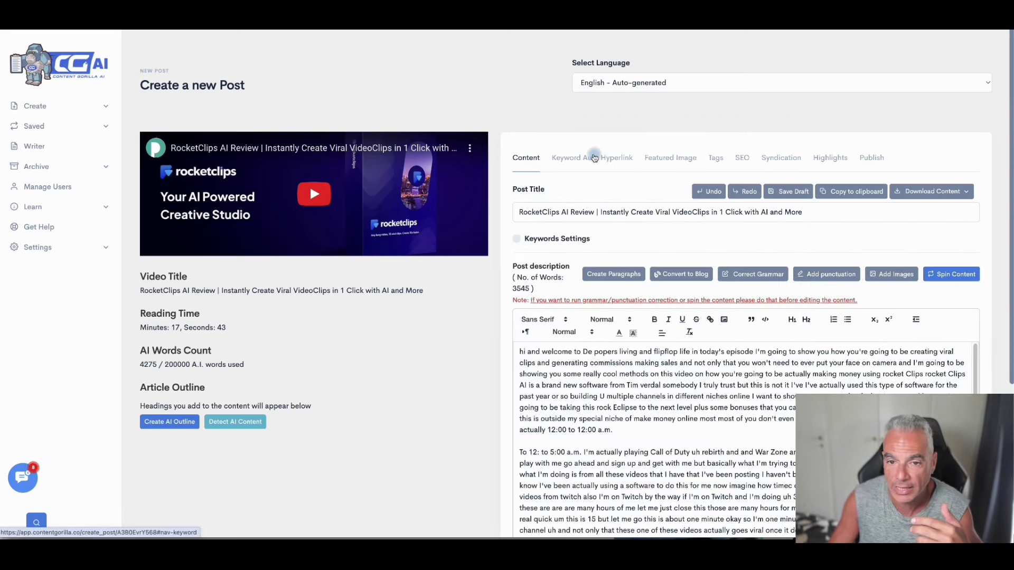
Step: Review the saved keyword link, the featured image and the post's tags
click(595, 157)
click(682, 160)
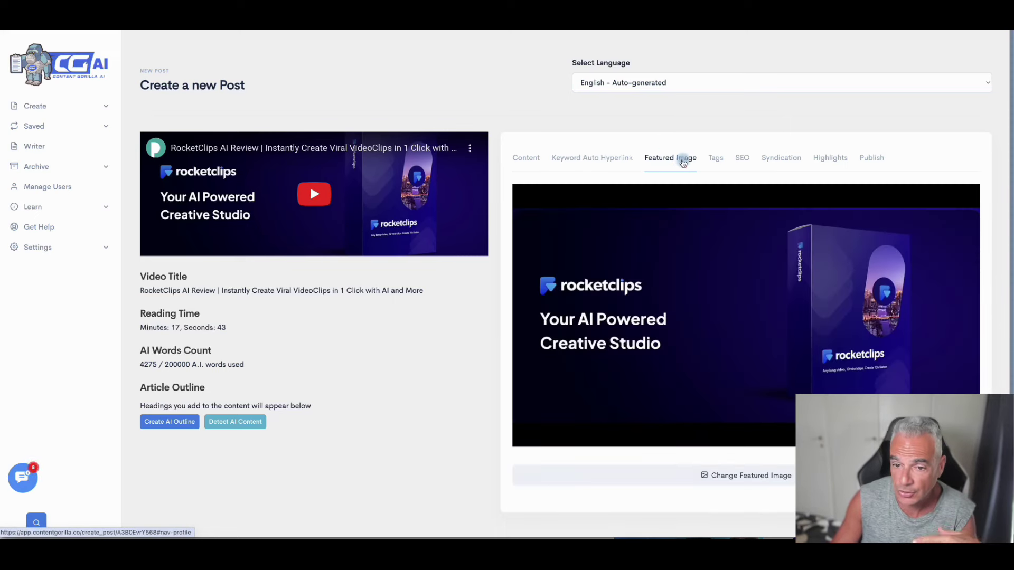
click(716, 158)
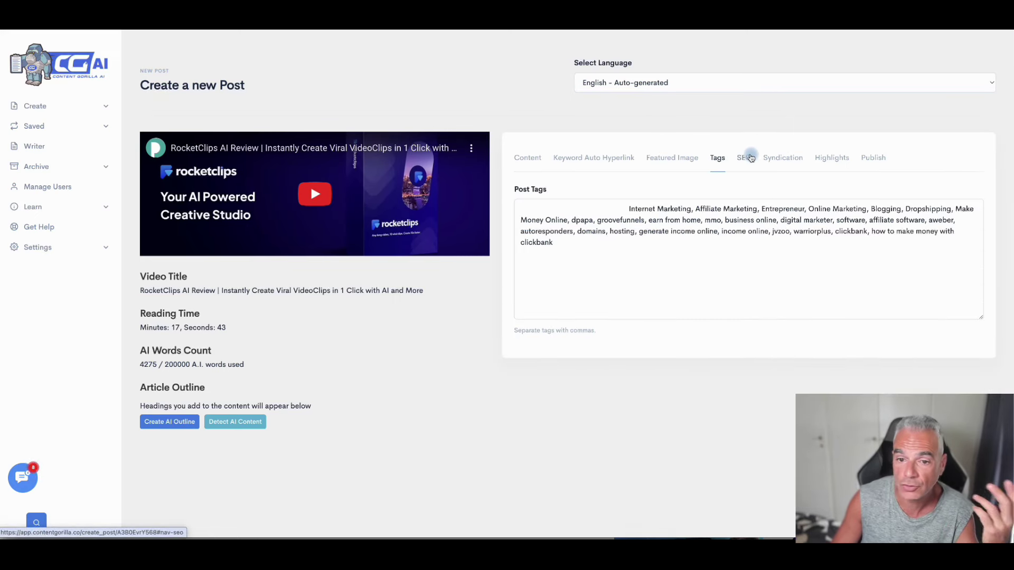
drag(610, 211, 778, 267)
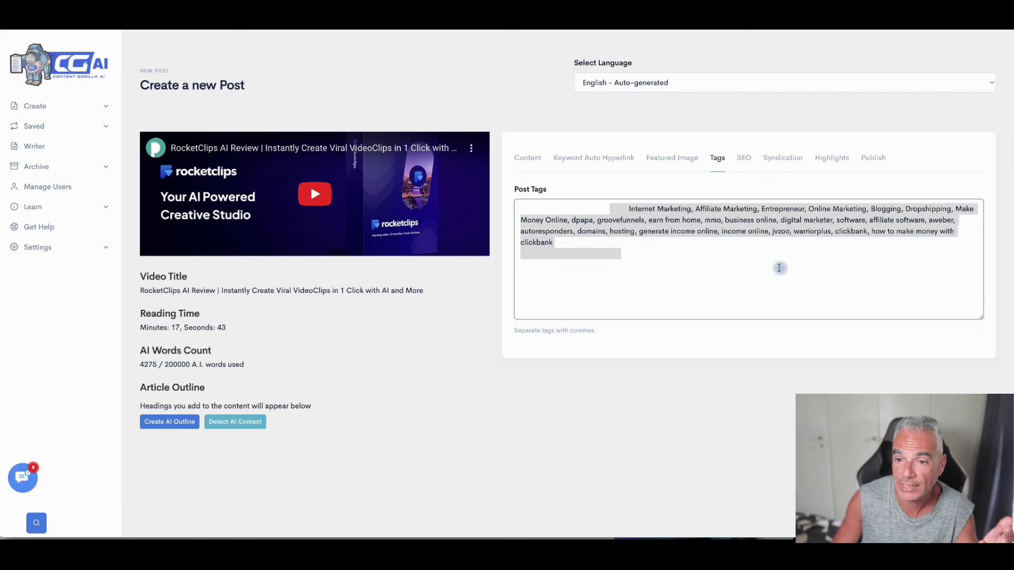
Step: Delete 'Internet Marketing' from the SEO Keyword field and bring up the Syndication settings
click(737, 164)
drag(602, 208, 479, 203)
key(BackSpace)
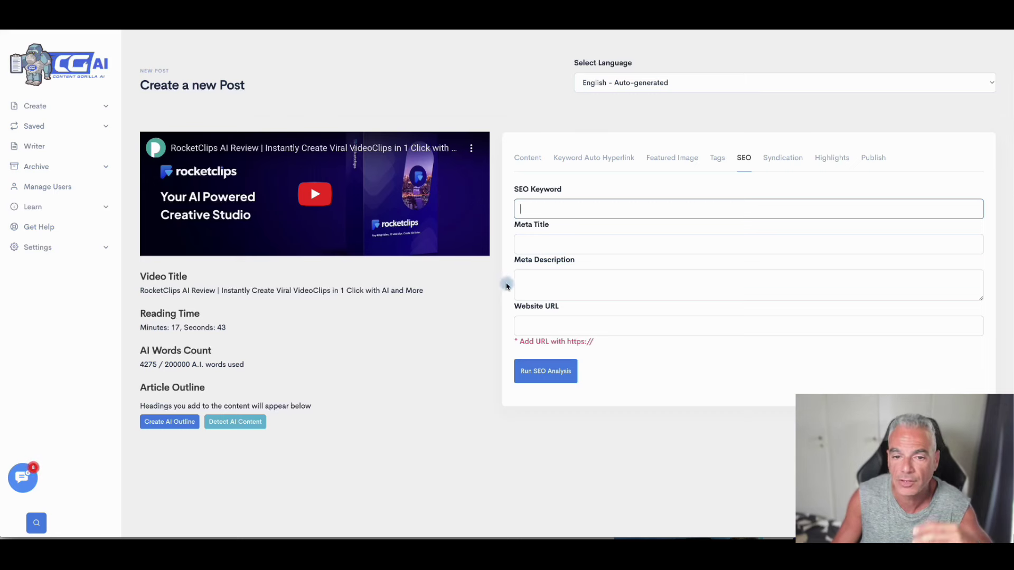
click(785, 159)
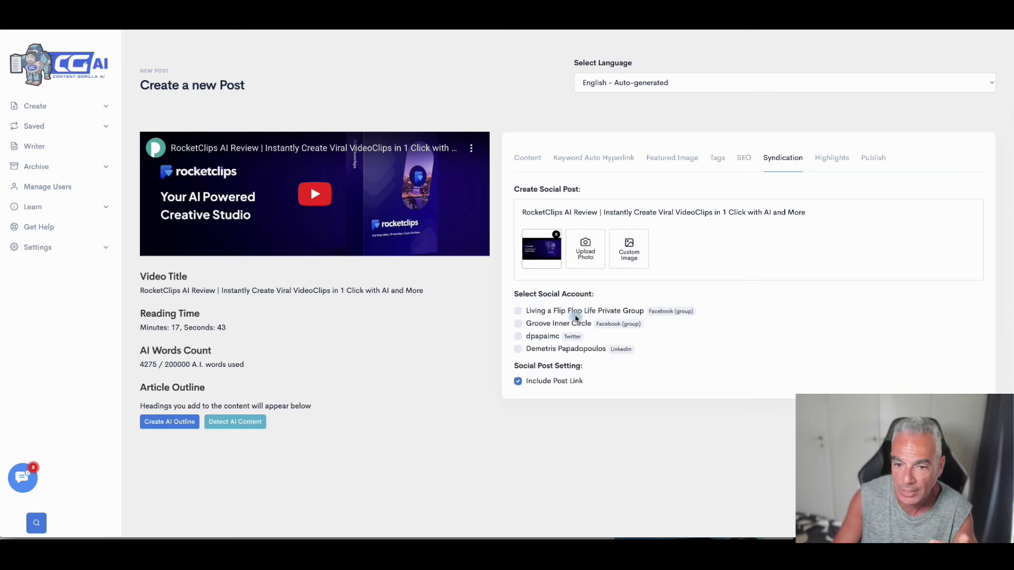
Step: Generate the RocketClips post's meta description, summary and Facebook, Twitter, LinkedIn posts, then review them
click(828, 158)
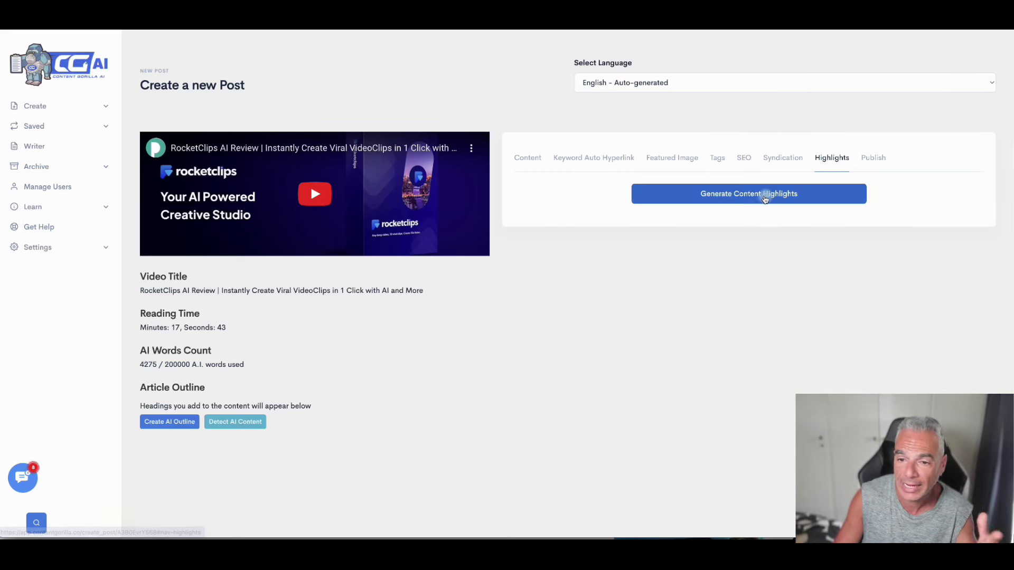
click(767, 196)
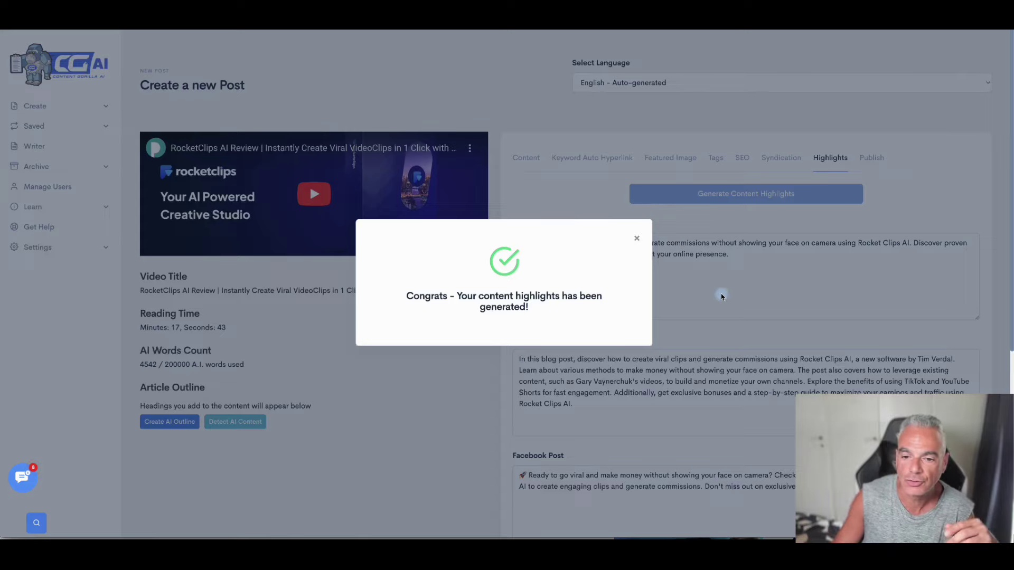
scroll(660, 317, down, 6)
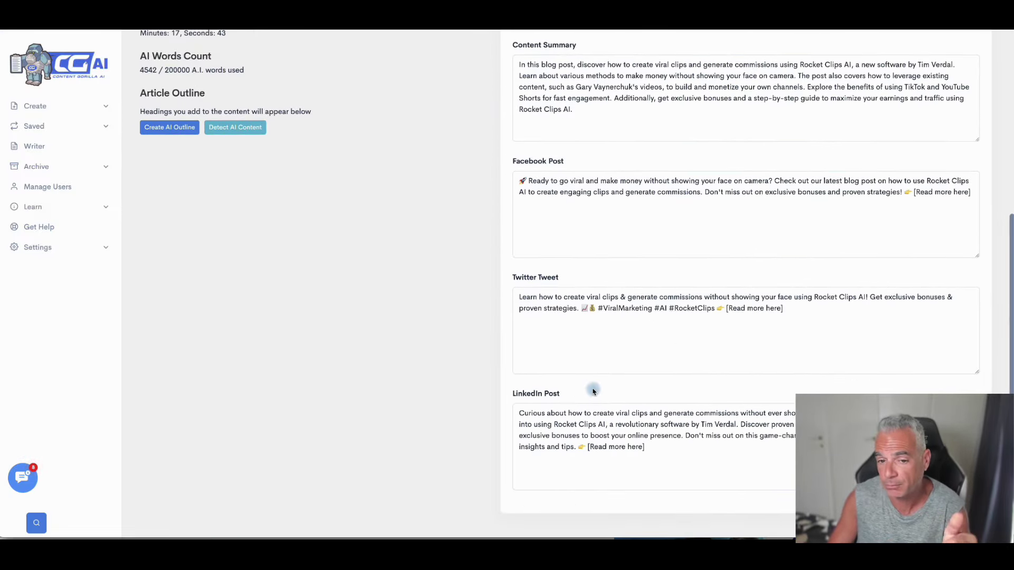
scroll(581, 370, up, 3)
scroll(587, 338, up, 2)
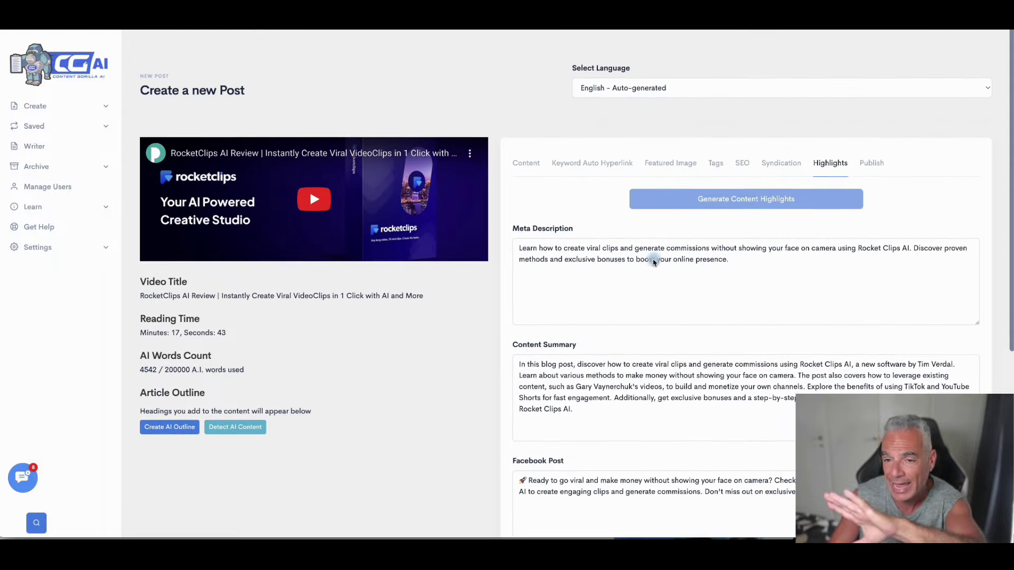
Step: Keep Destiny Tuning Secret as the target website and tick the Astrology category
click(875, 158)
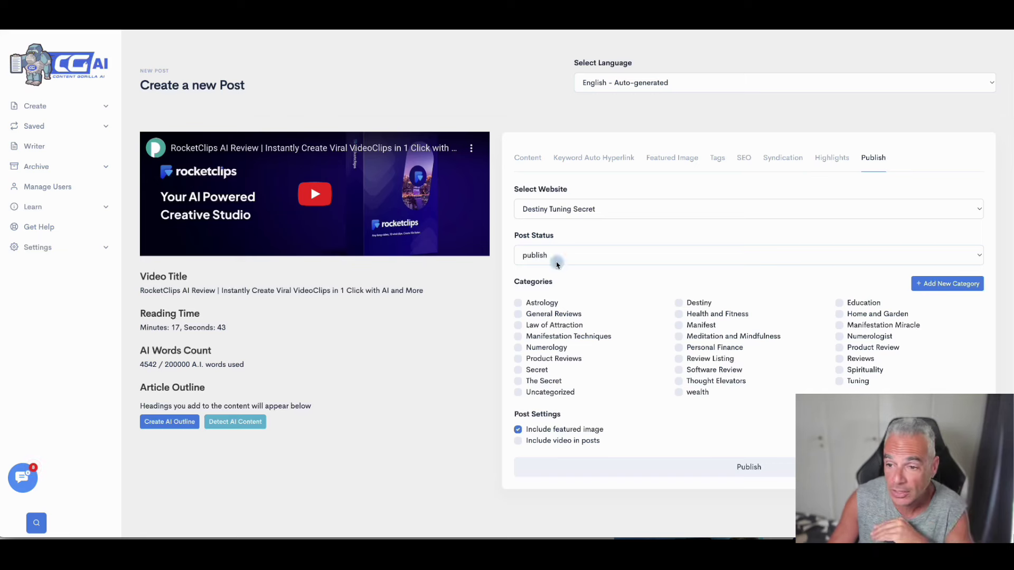
click(675, 216)
click(657, 209)
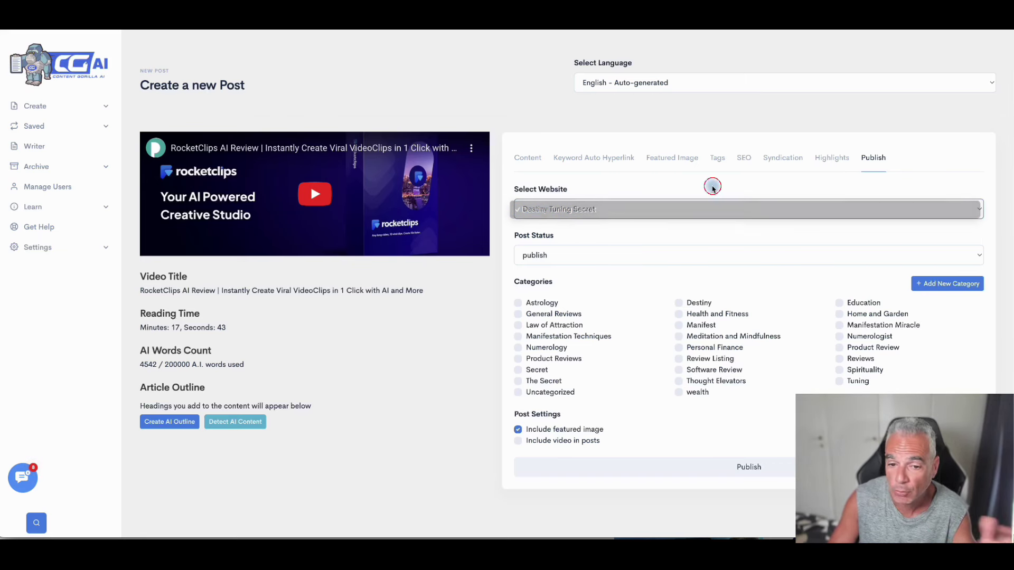
click(578, 211)
click(648, 181)
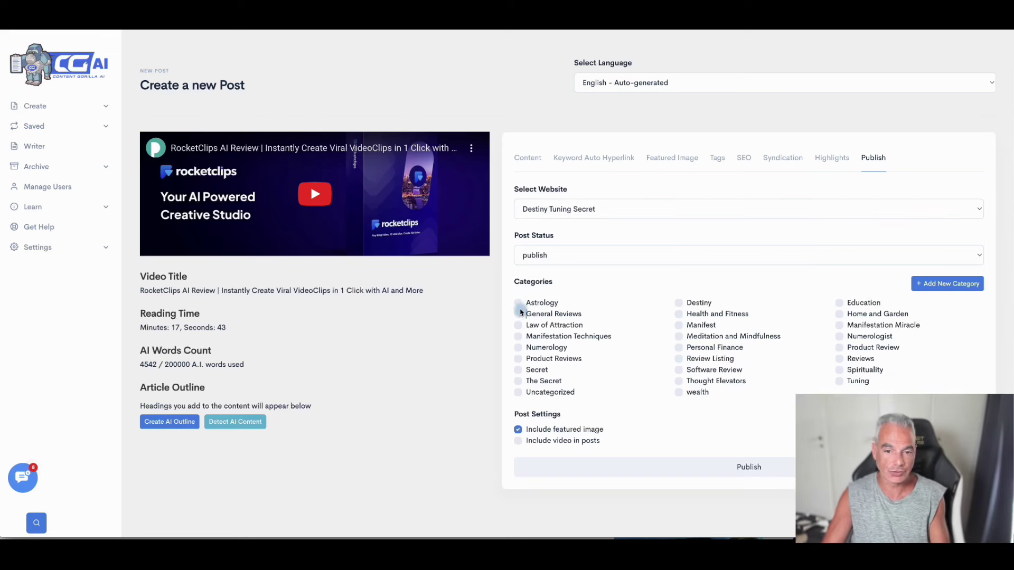
click(517, 305)
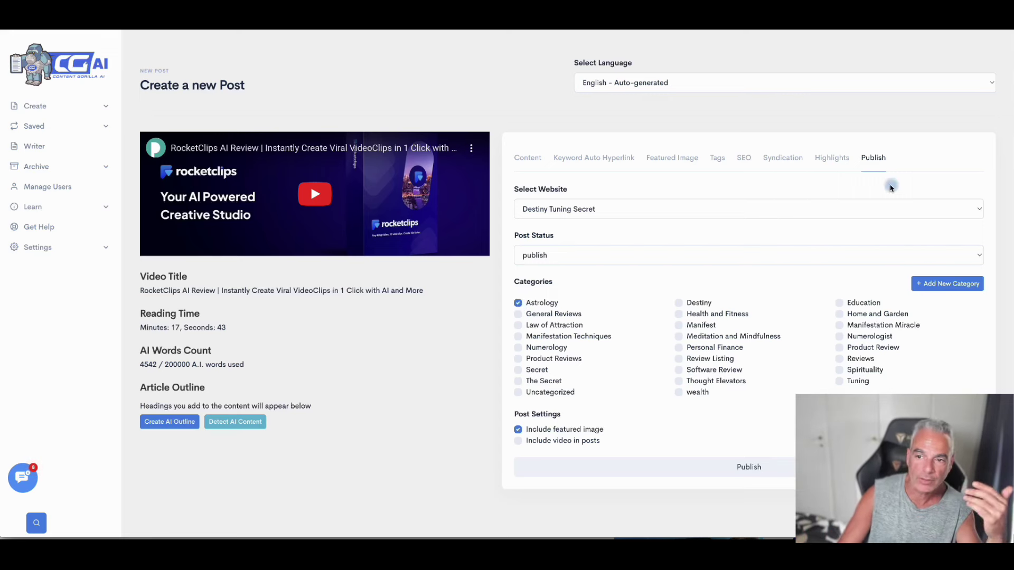
click(824, 158)
Step: Back in the content editor, check the transcript language list and leave it on English
click(533, 158)
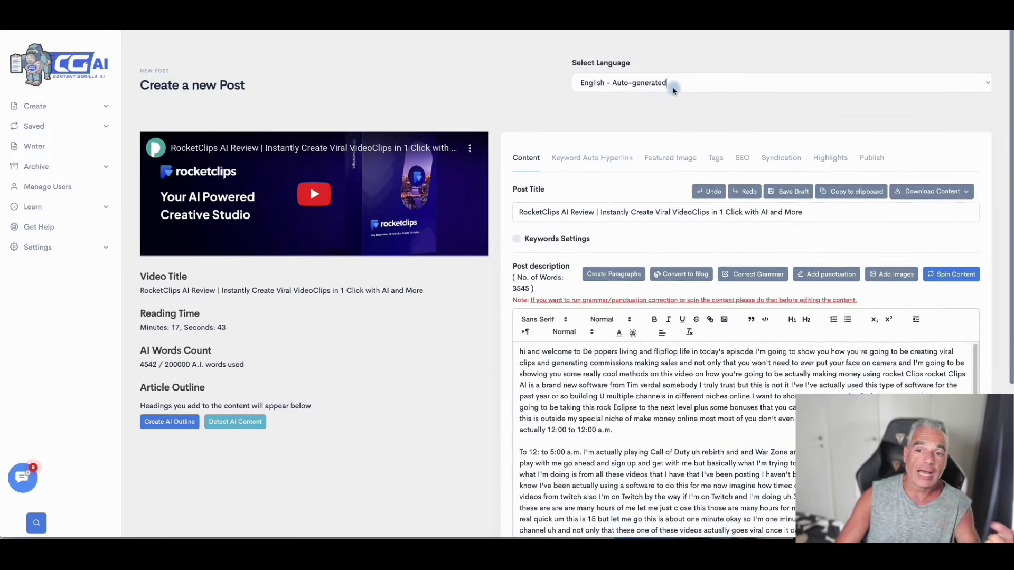
click(673, 90)
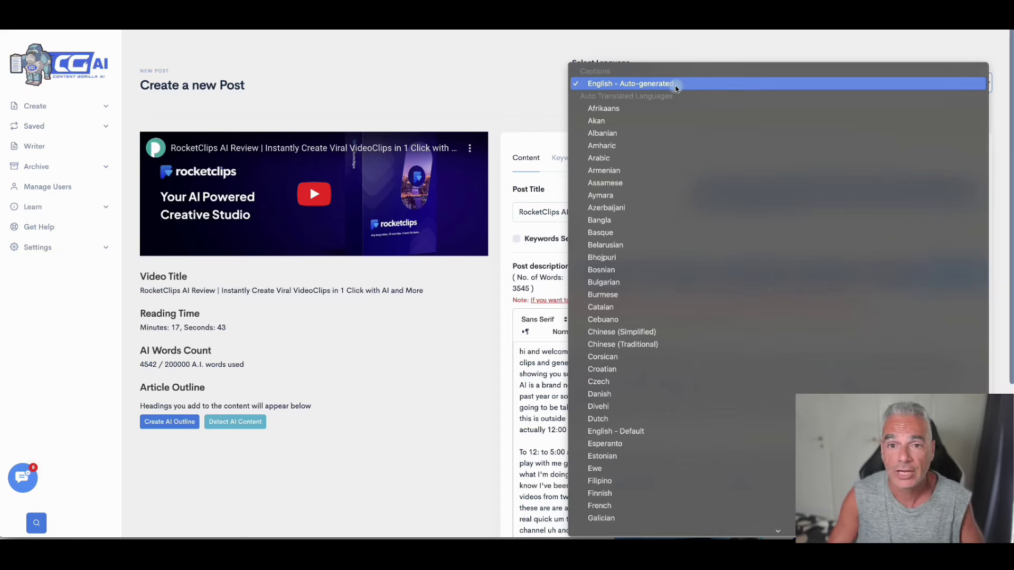
key(Escape)
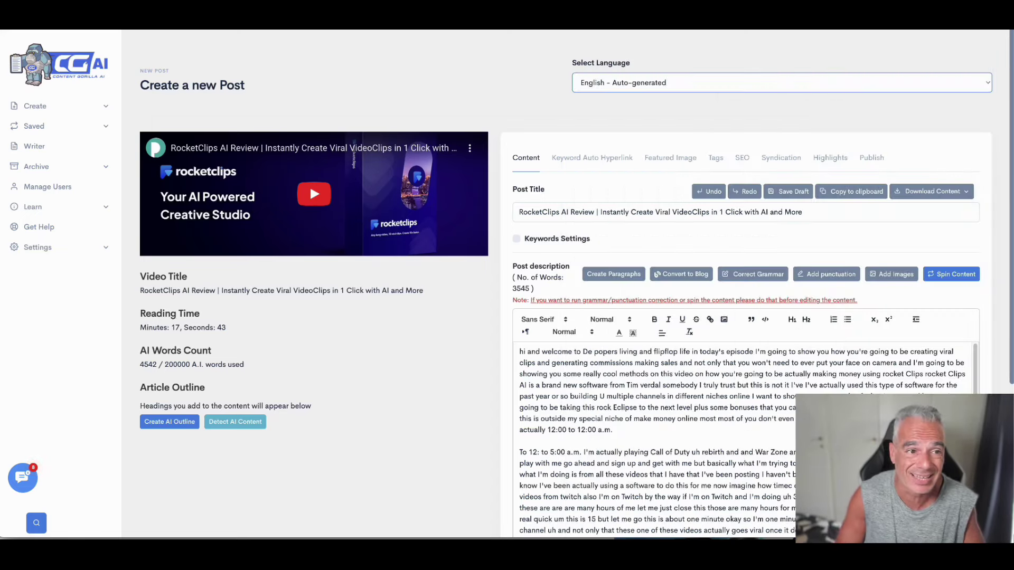
Step: Load the Destiny Tuning Secret blog in a new tab, scroll its posts, then return to Content Gorilla
key(d)
key(ctrl+t)
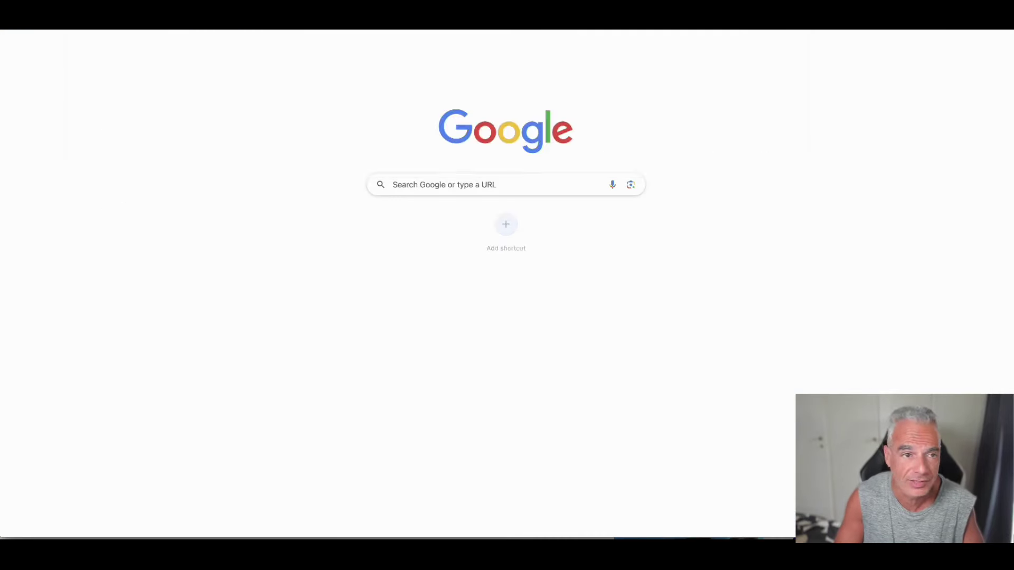
text(de)
key(Escape)
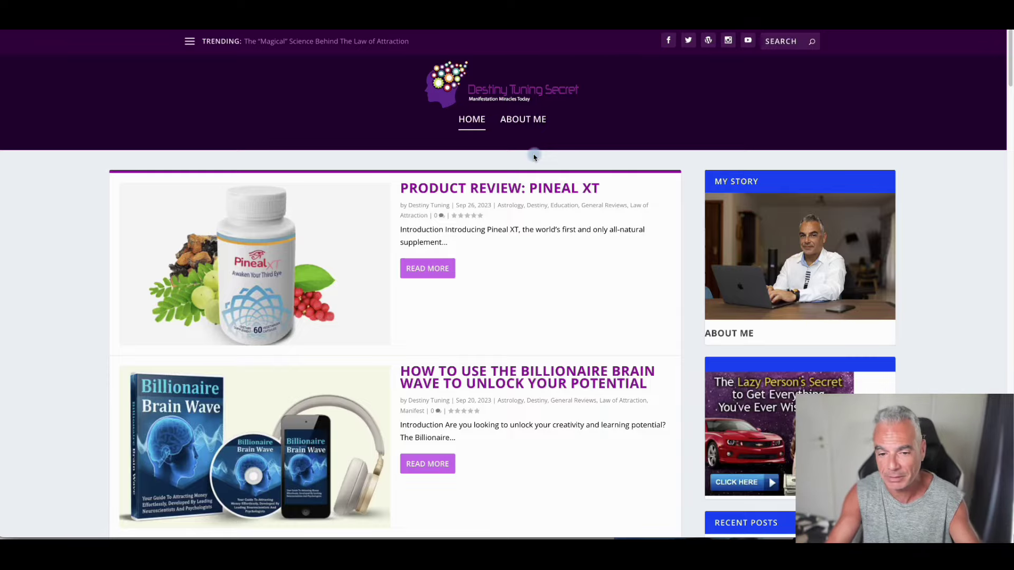
scroll(375, 285, down, 20)
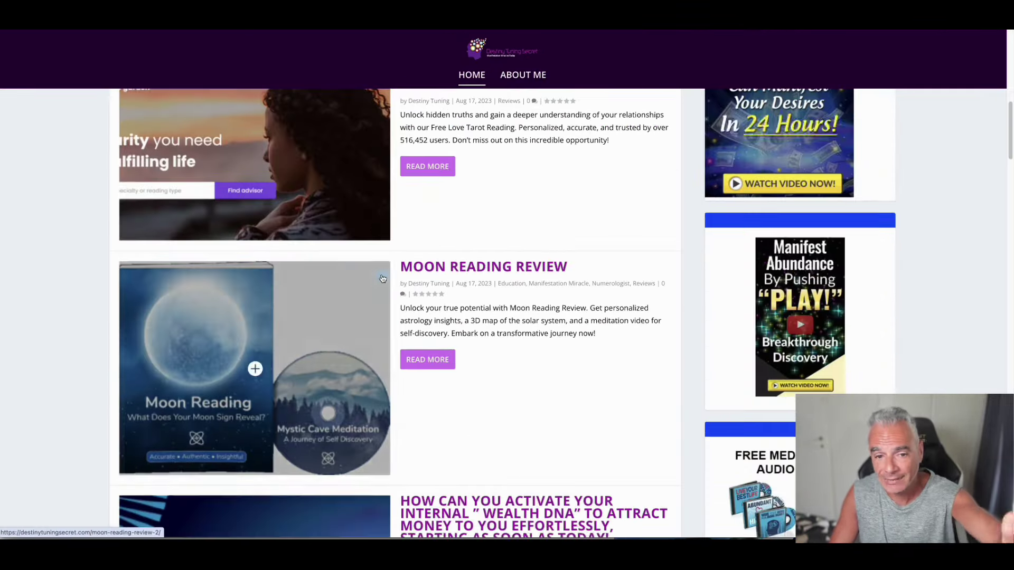
scroll(384, 279, up, 20)
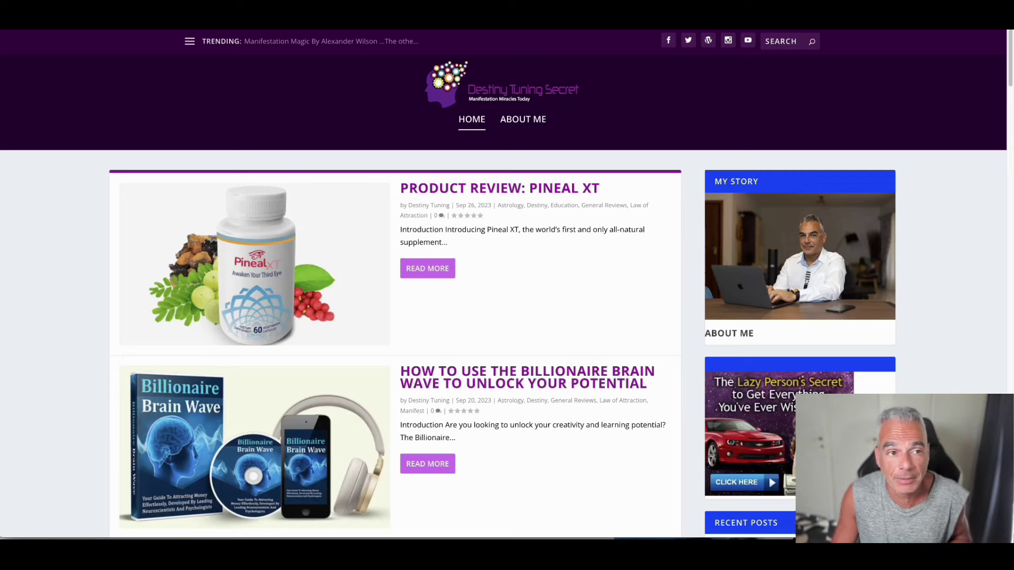
click(264, 31)
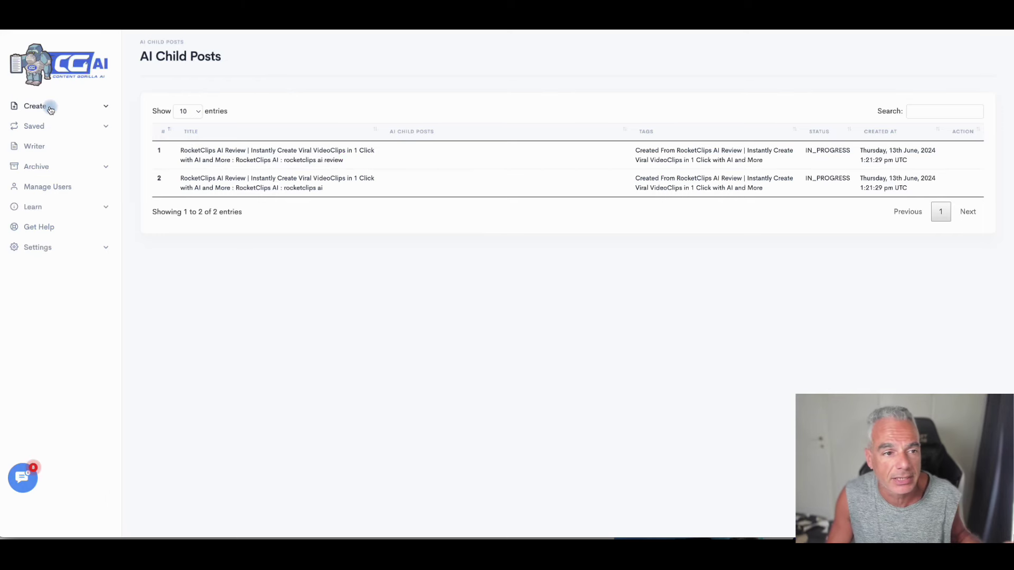
Step: Search videos for 'manifestation magic' and create a post from 'Mind Magic: The Neuroscience of Manifestation'
click(71, 130)
click(35, 106)
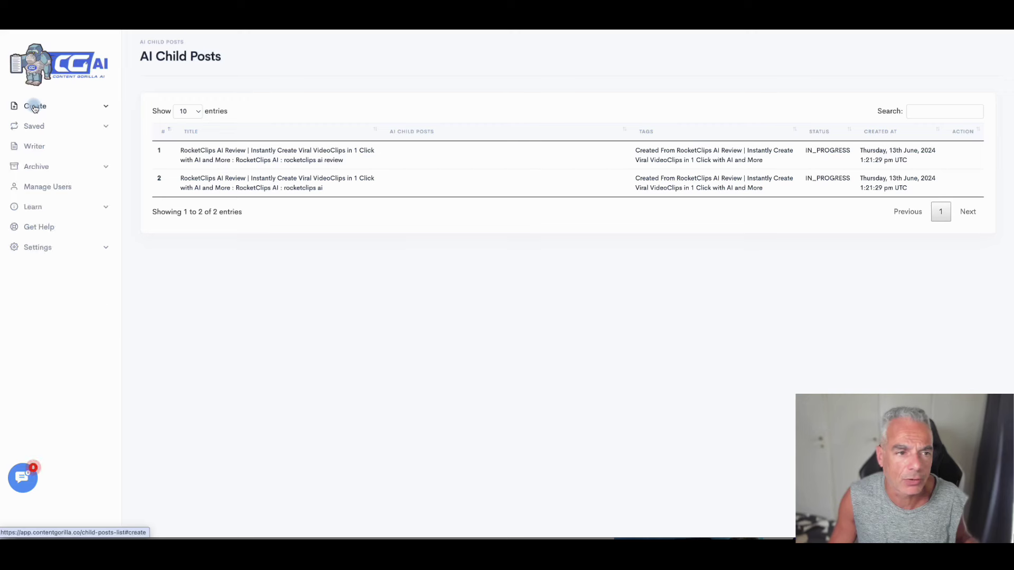
click(36, 107)
click(45, 124)
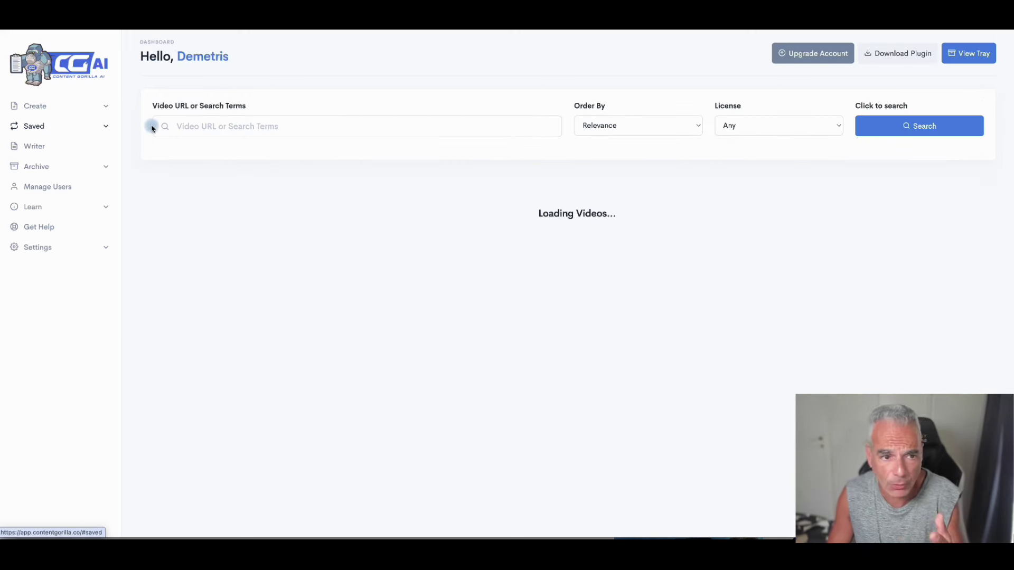
click(226, 126)
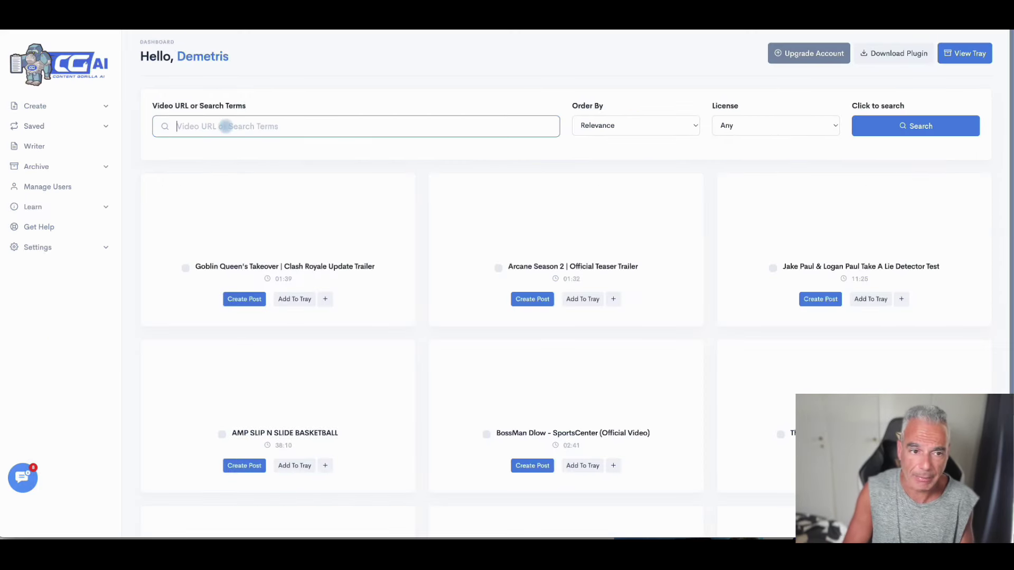
text(manifestation magic)
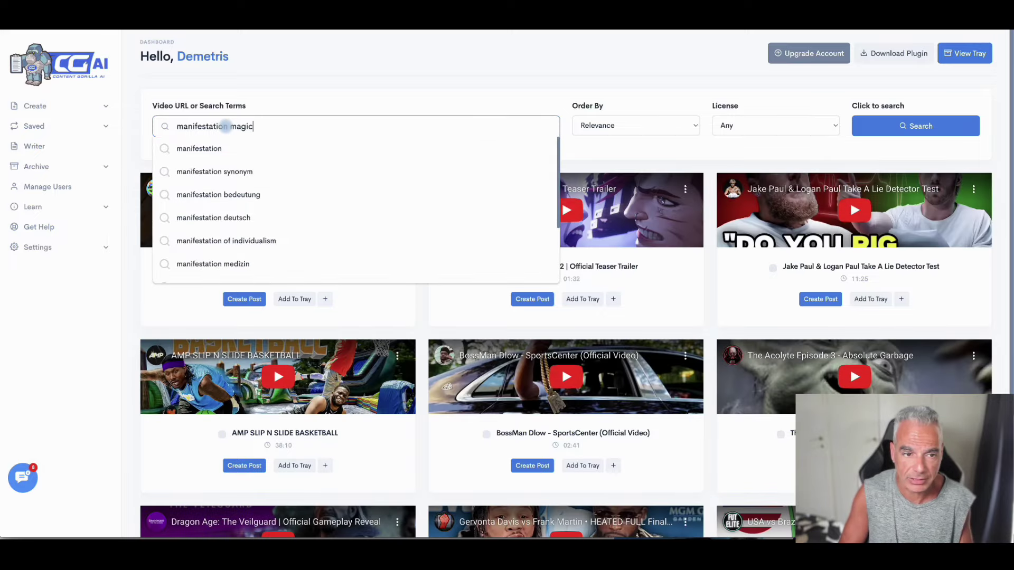
click(884, 127)
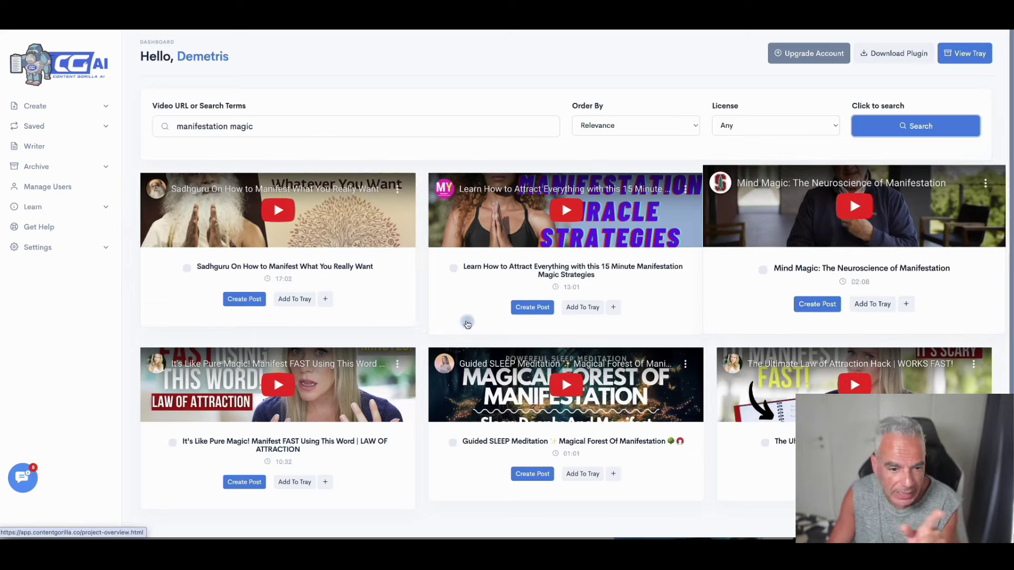
scroll(467, 324, down, 1)
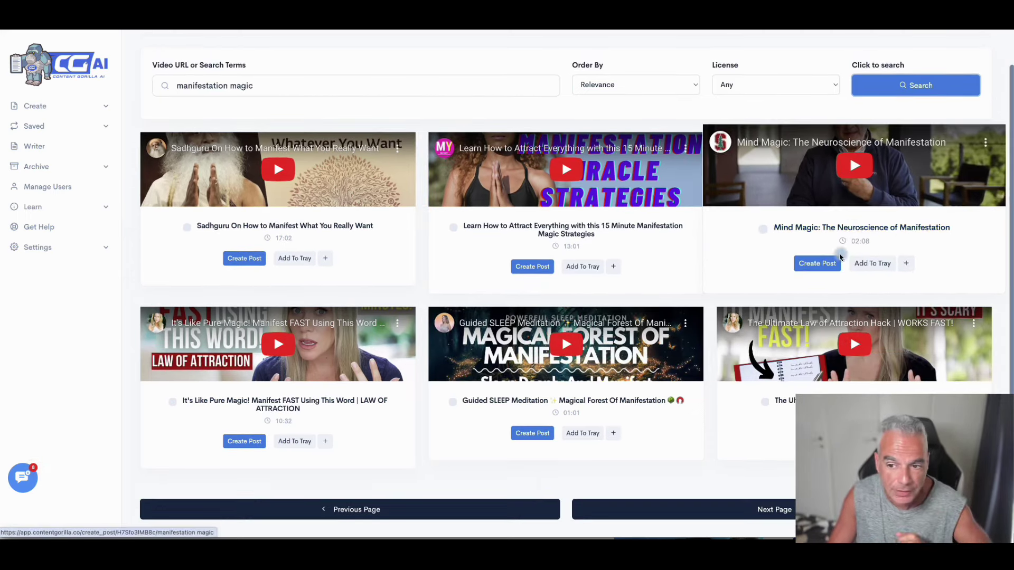
click(826, 270)
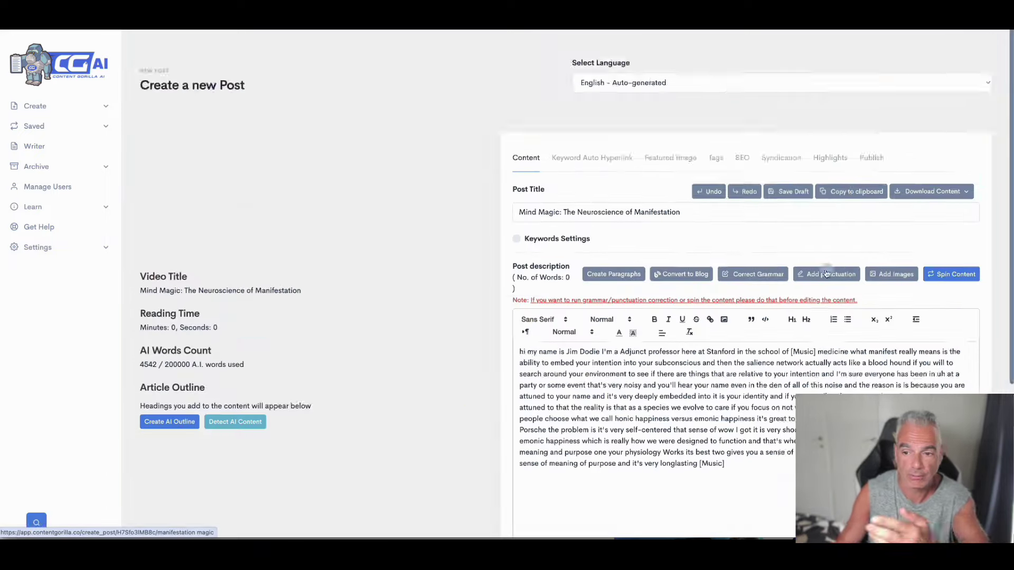
Step: Dismiss the outline context prompt and break the Mind Magic description into paragraphs
scroll(826, 273, down, 4)
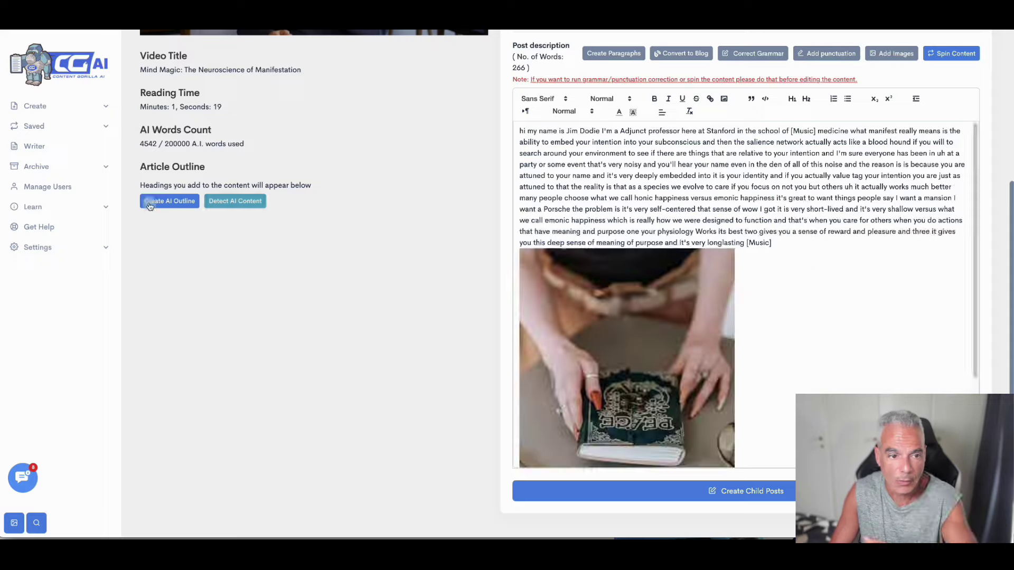
click(181, 201)
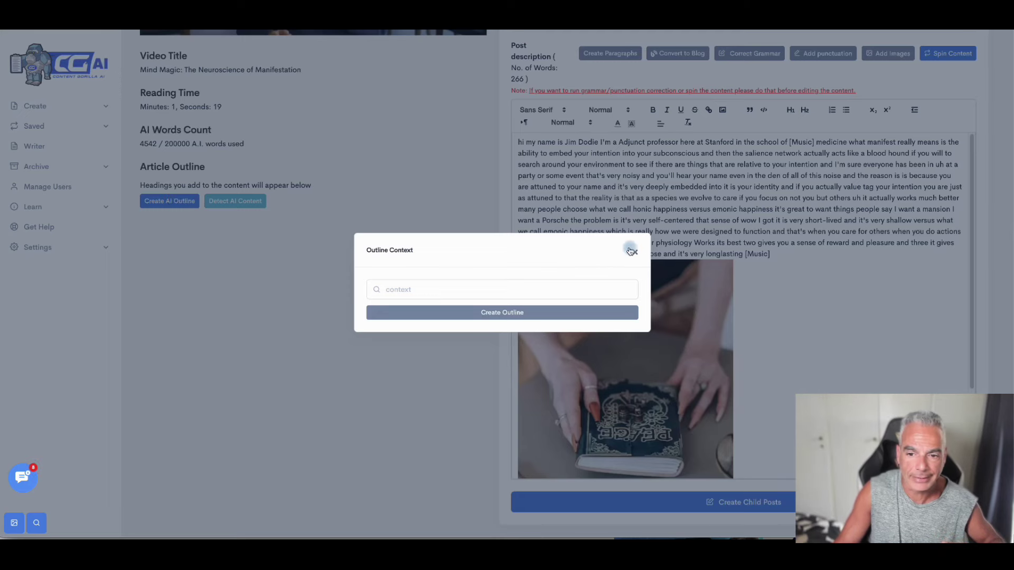
click(635, 252)
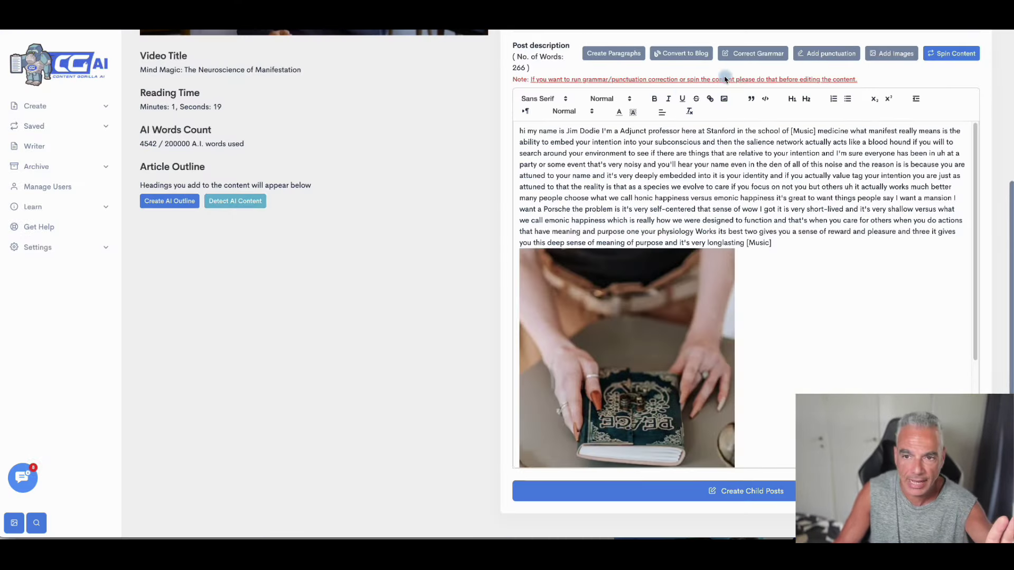
scroll(608, 122, up, 1)
click(619, 127)
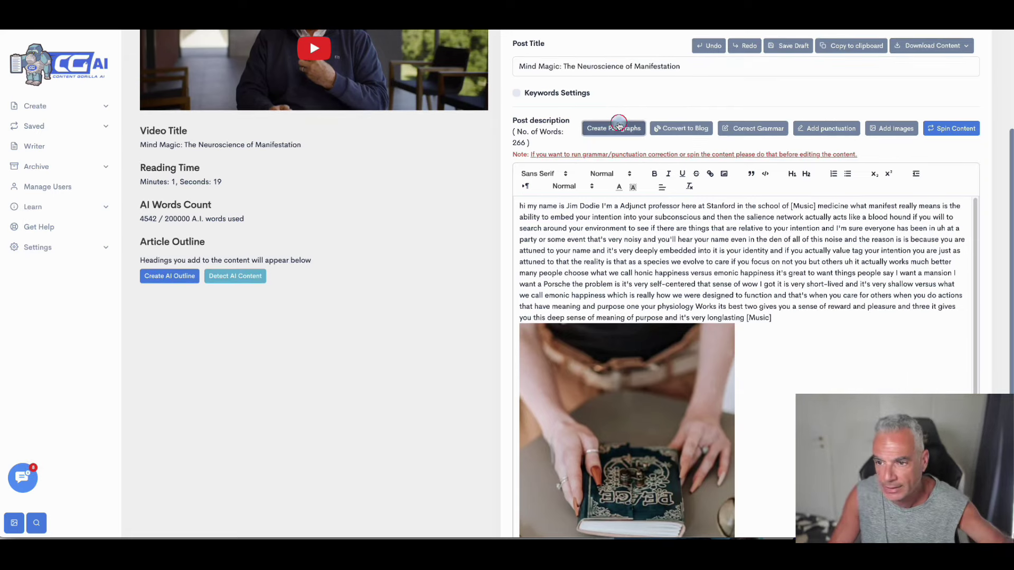
Step: Spin the description with Auto Sentences and Auto Paragraphs enabled
click(951, 129)
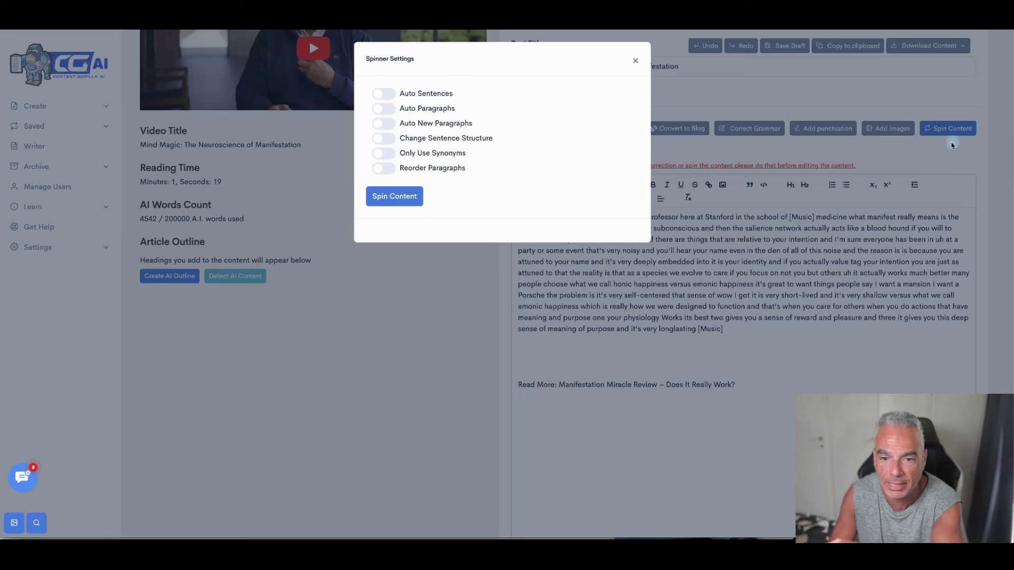
click(383, 94)
click(384, 108)
click(389, 192)
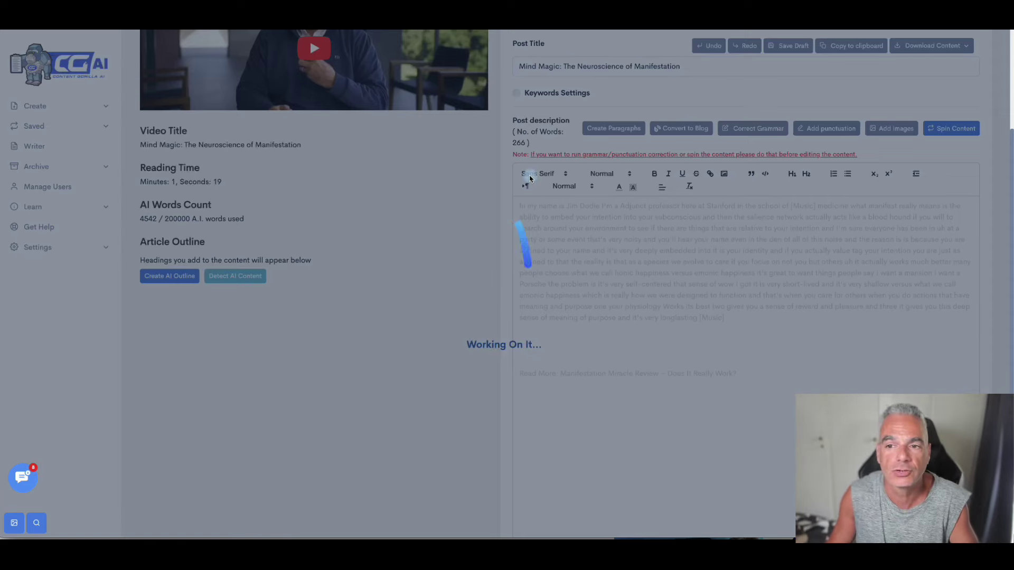
scroll(528, 177, up, 3)
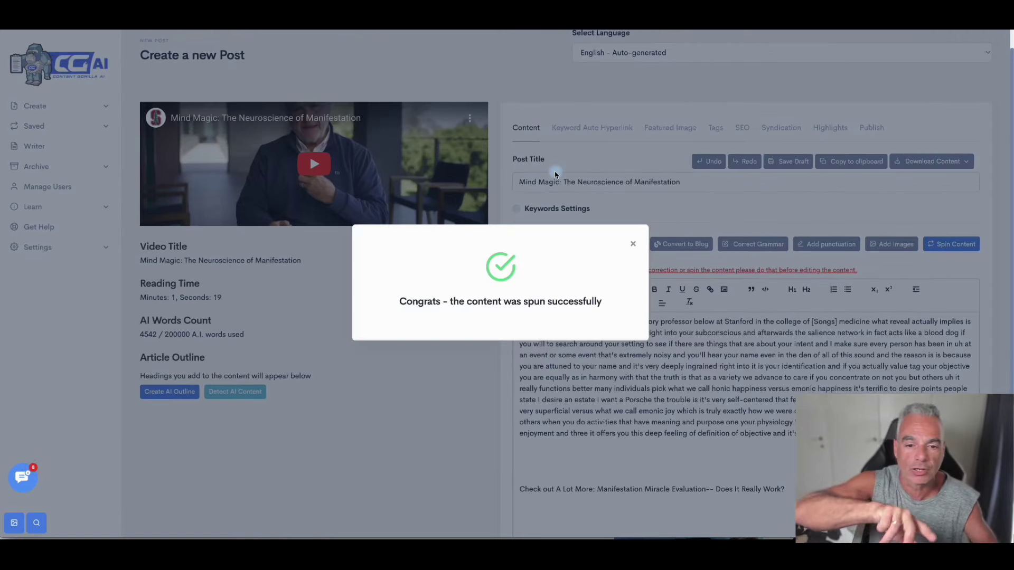
click(596, 130)
click(599, 129)
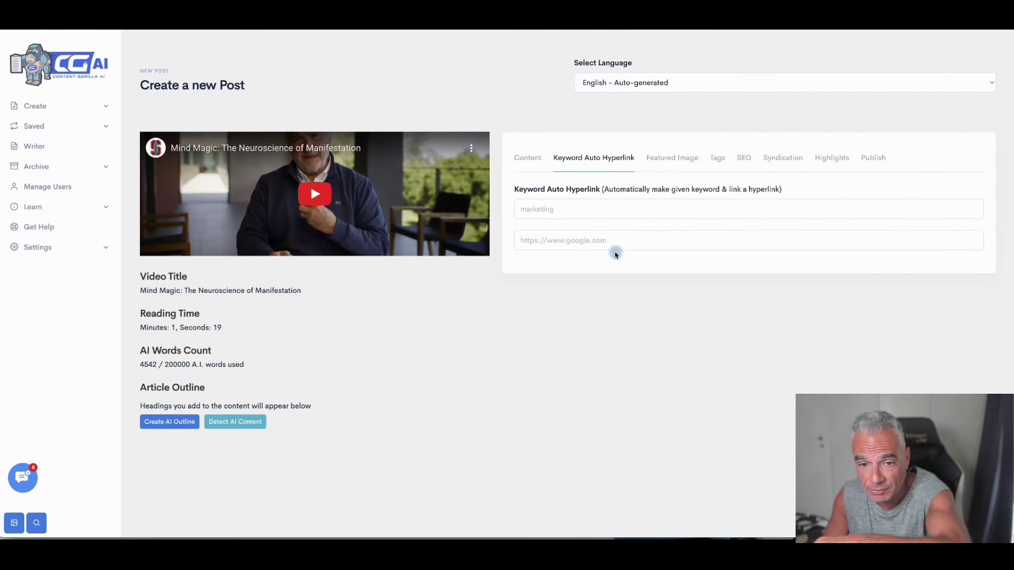
Step: Enter Magic as the hyperlink keyword, check the featured image and publish tabs, then leave for the dashboard
click(587, 209)
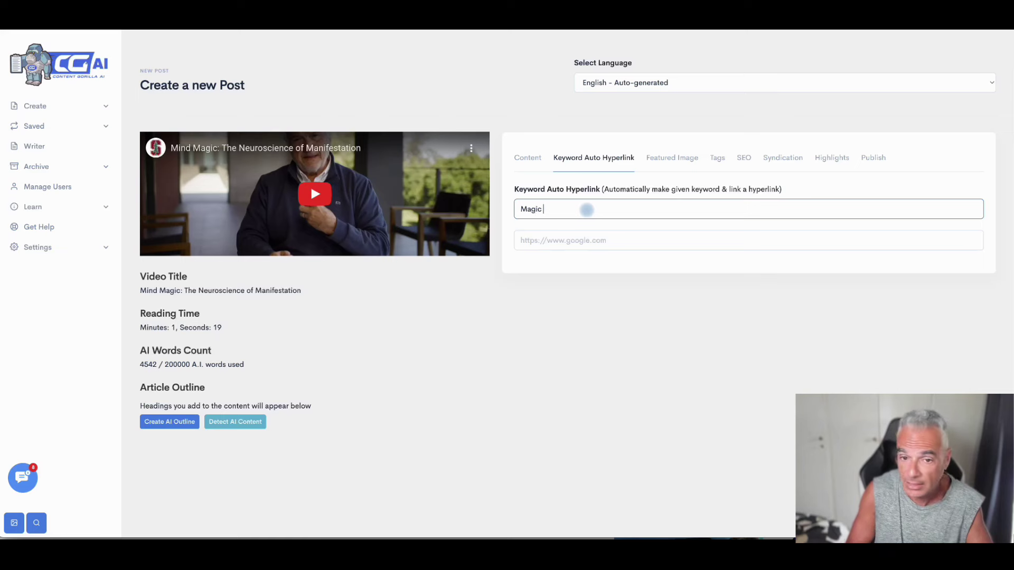
click(595, 243)
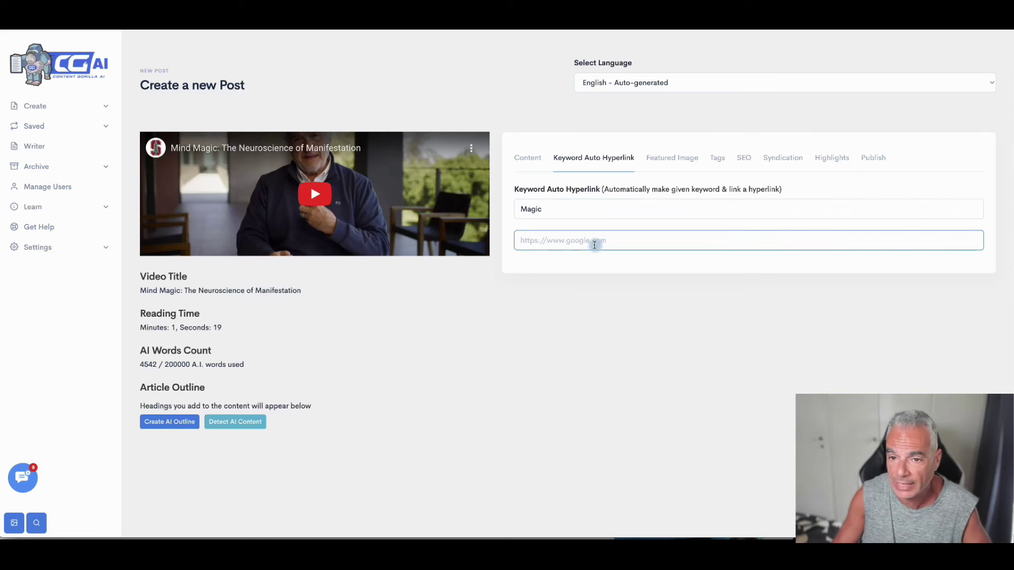
click(671, 154)
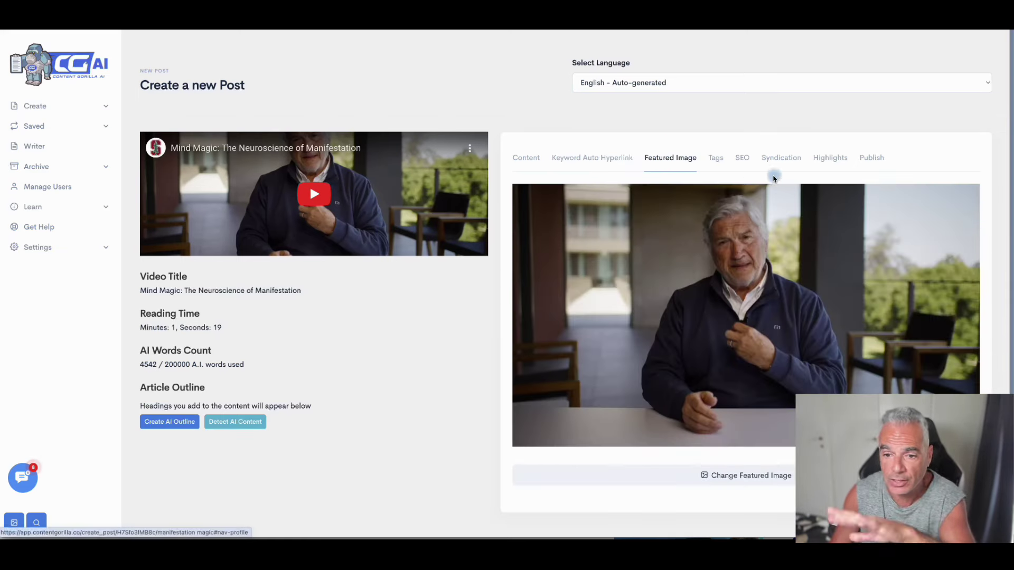
click(865, 159)
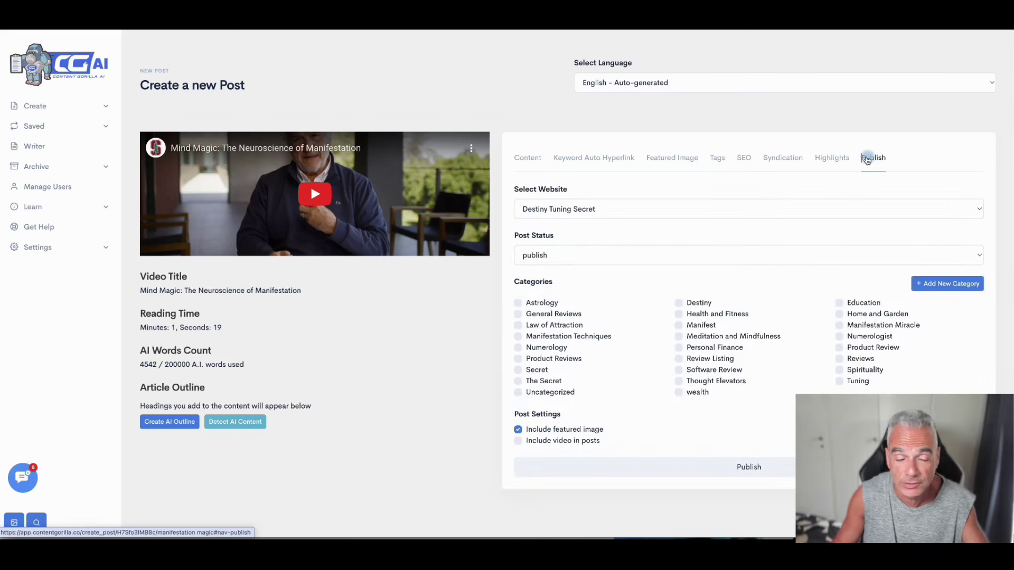
click(58, 60)
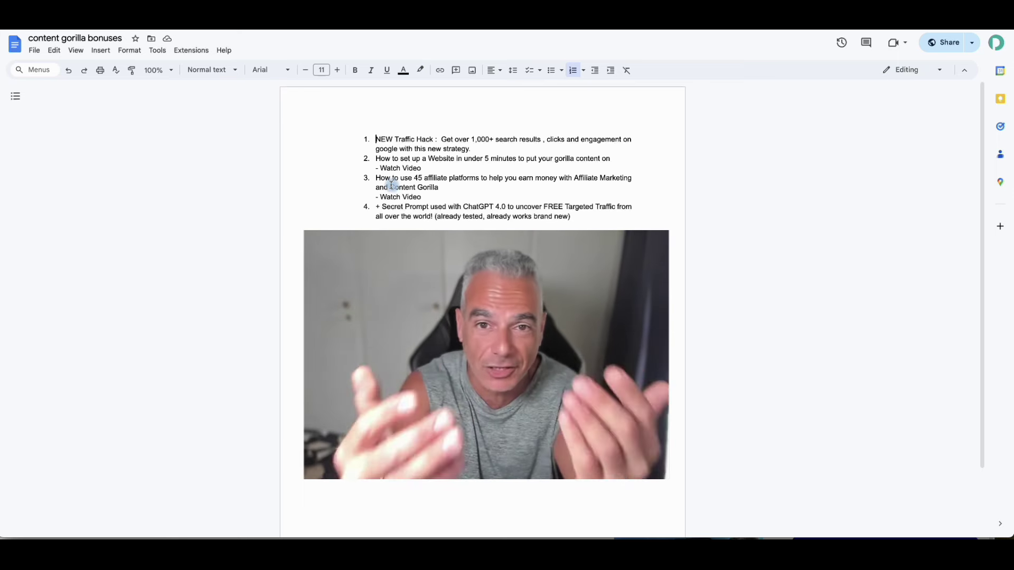
drag(360, 210, 572, 225)
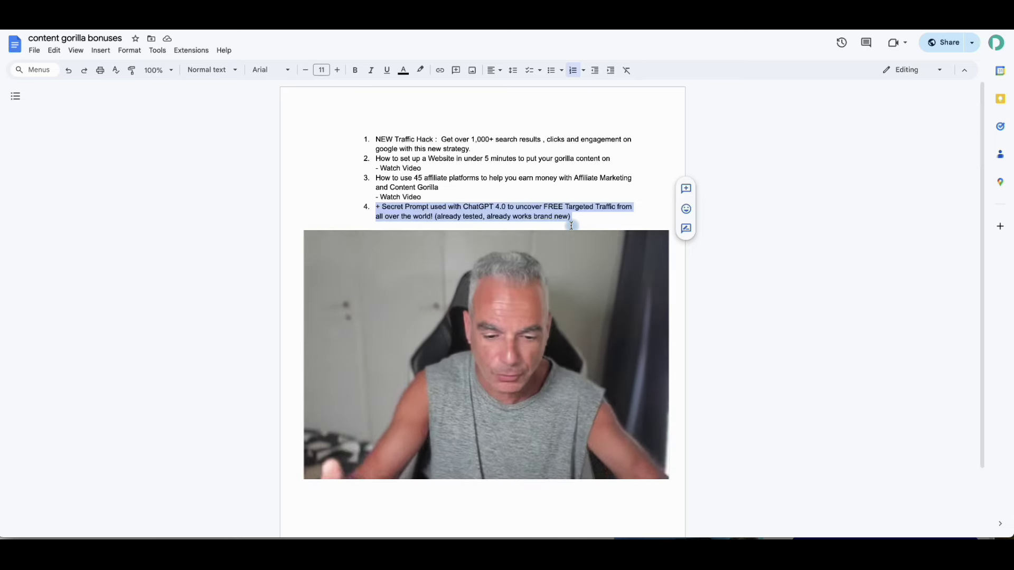
click(365, 140)
drag(365, 140, 438, 189)
click(366, 139)
click(390, 215)
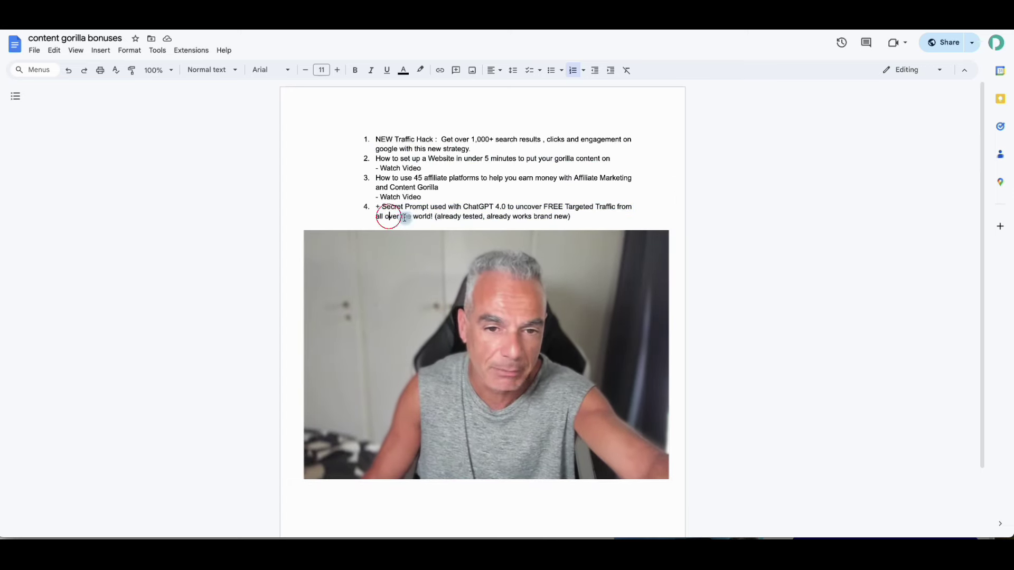
drag(637, 215, 394, 200)
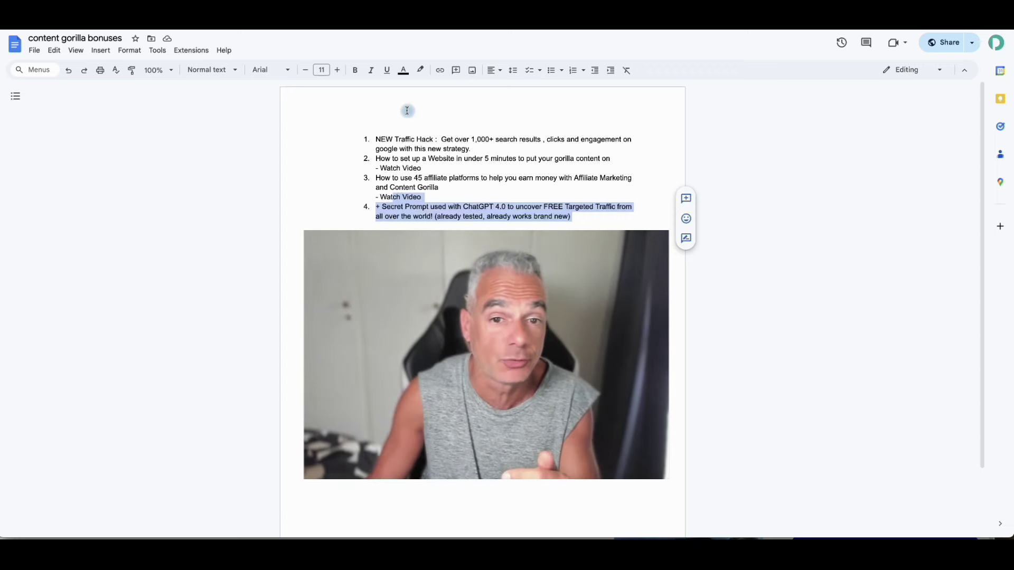
drag(472, 150, 477, 140)
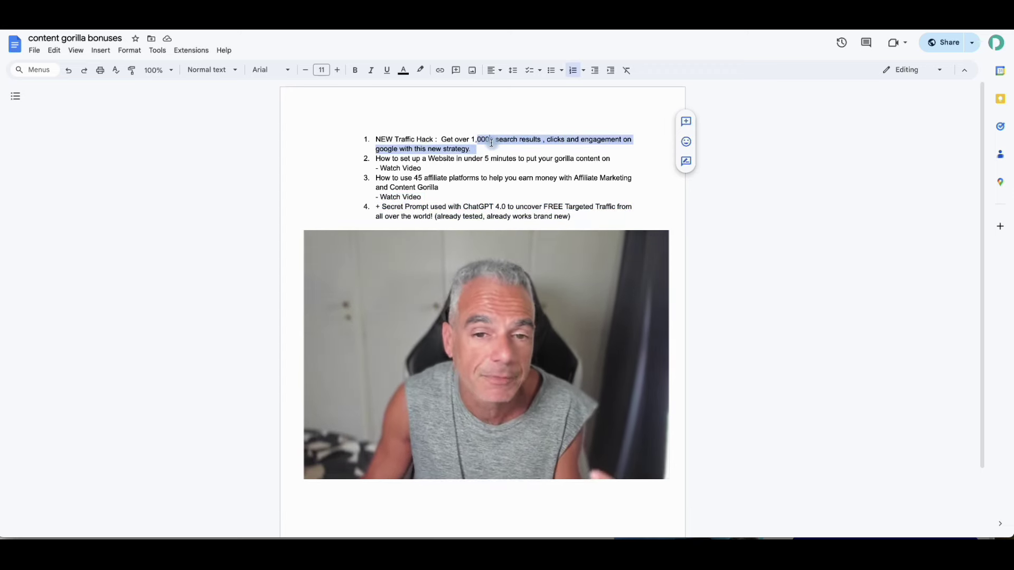
click(491, 142)
drag(600, 221, 421, 211)
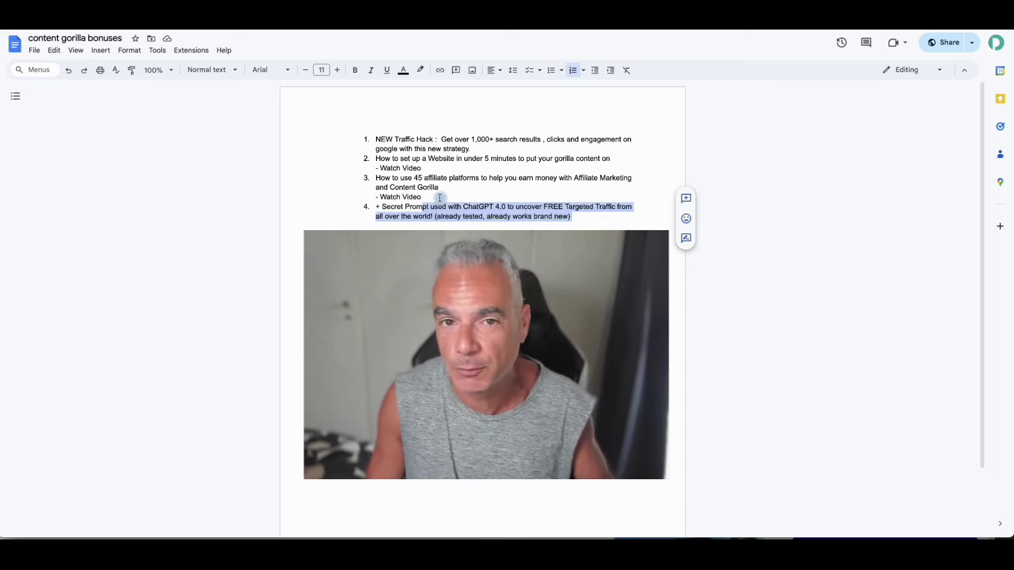
drag(574, 218, 422, 216)
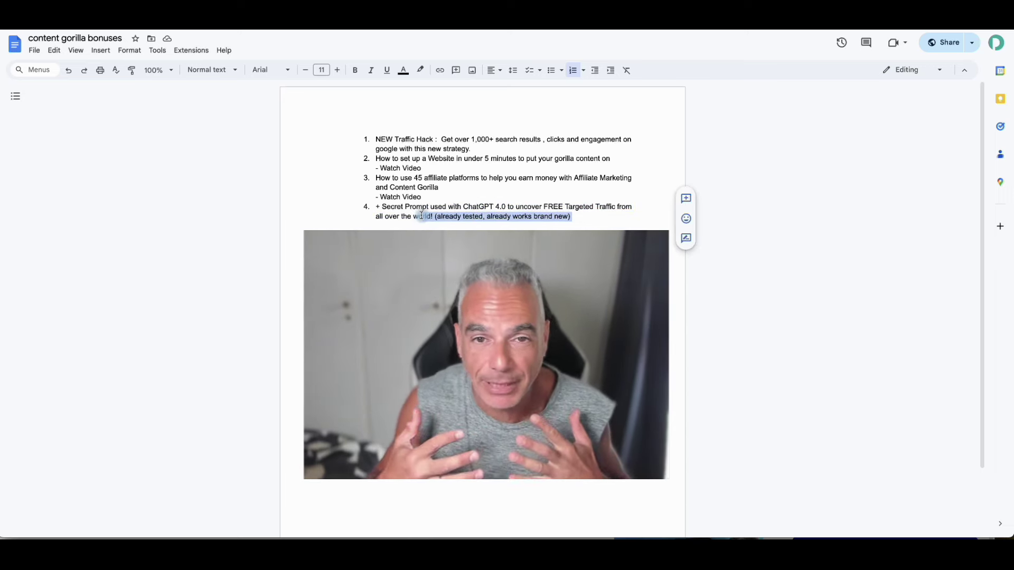
click(421, 217)
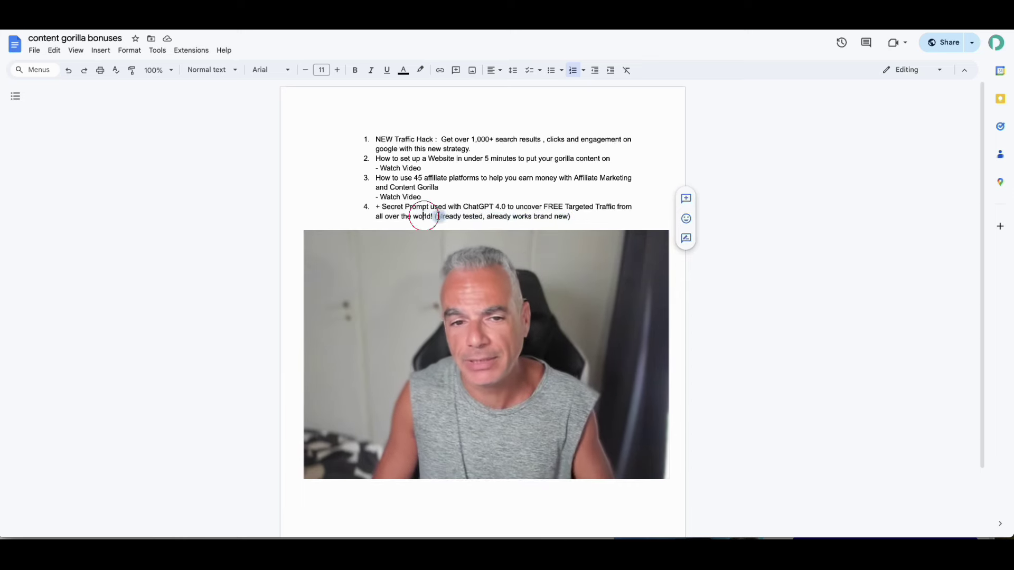
click(572, 218)
key(Return)
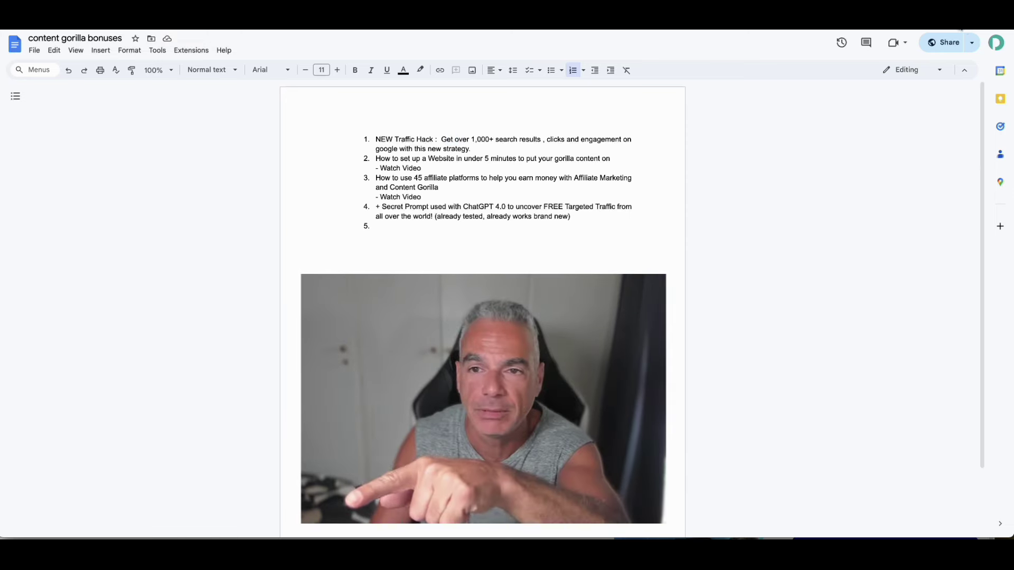
Step: Paste the free targeted traffic (manual method) bonus as item 5 and check the 'Trafffc' misspelling
text(Free Targeted Trafffc to your Blogs and Websites (manual method))
click(366, 227)
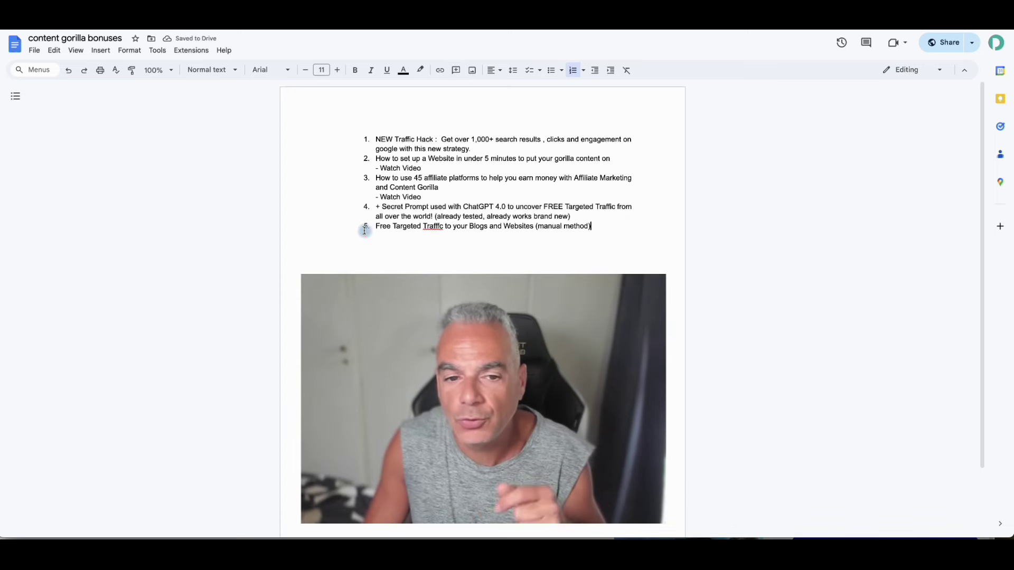
click(365, 227)
click(433, 227)
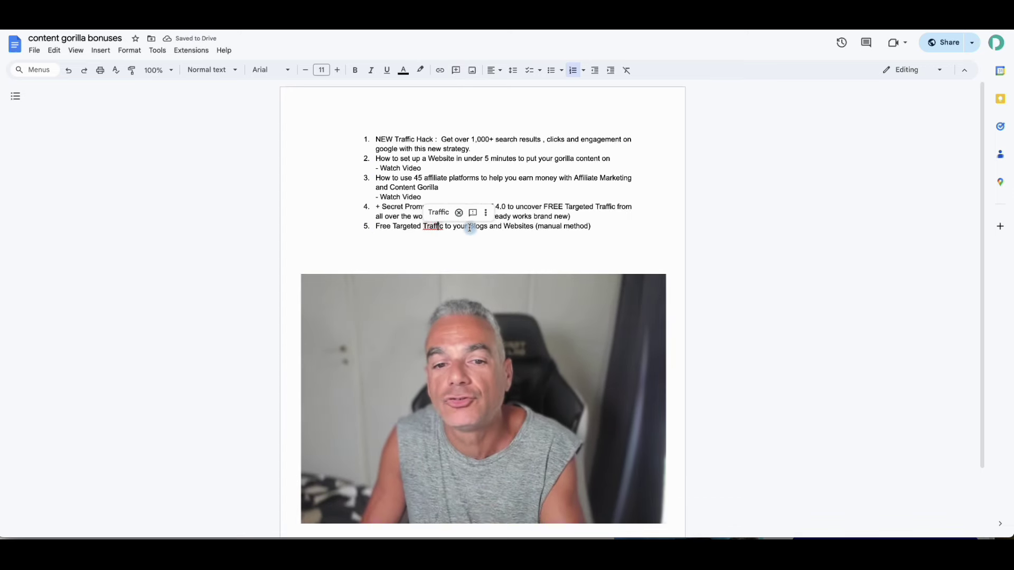
click(537, 227)
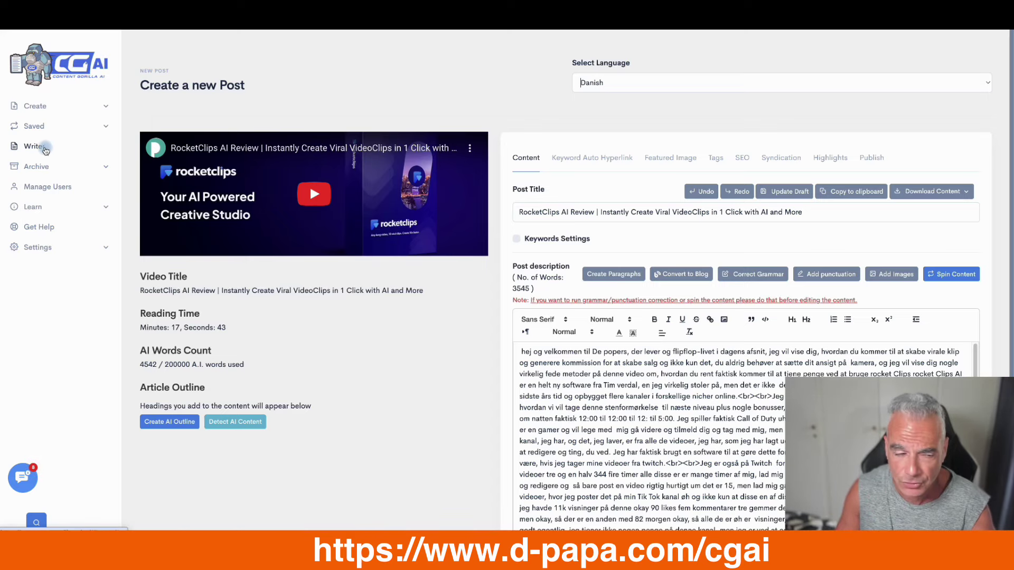
Step: Browse the Writer page and Learn resources, then return to the video dashboard via the CGAI logo
click(45, 149)
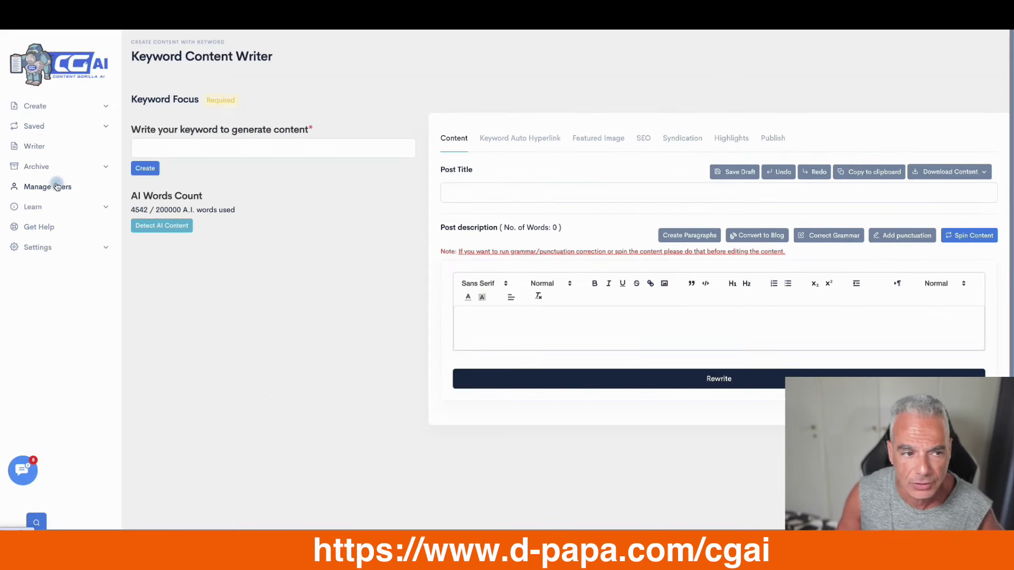
click(54, 207)
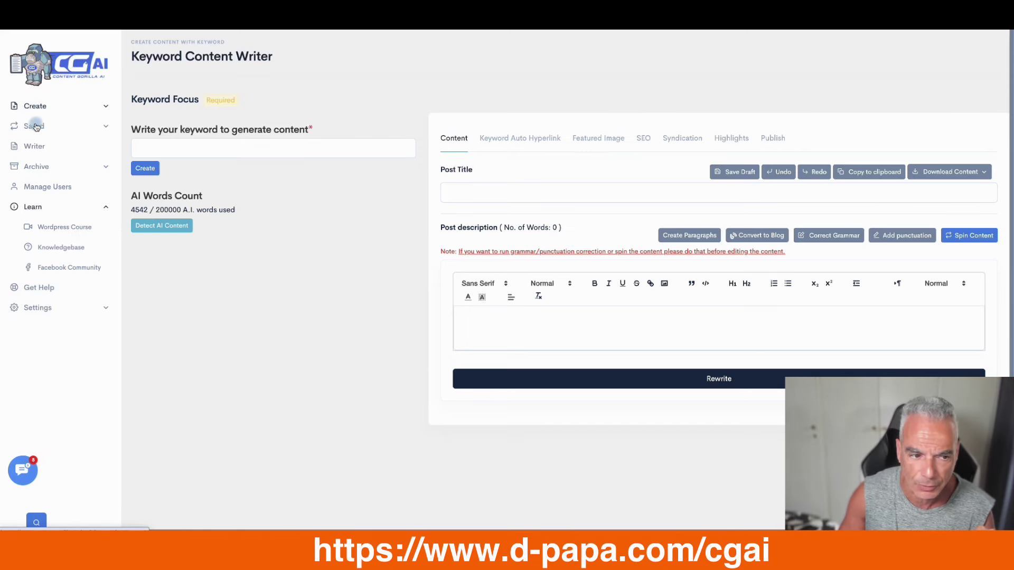
click(88, 62)
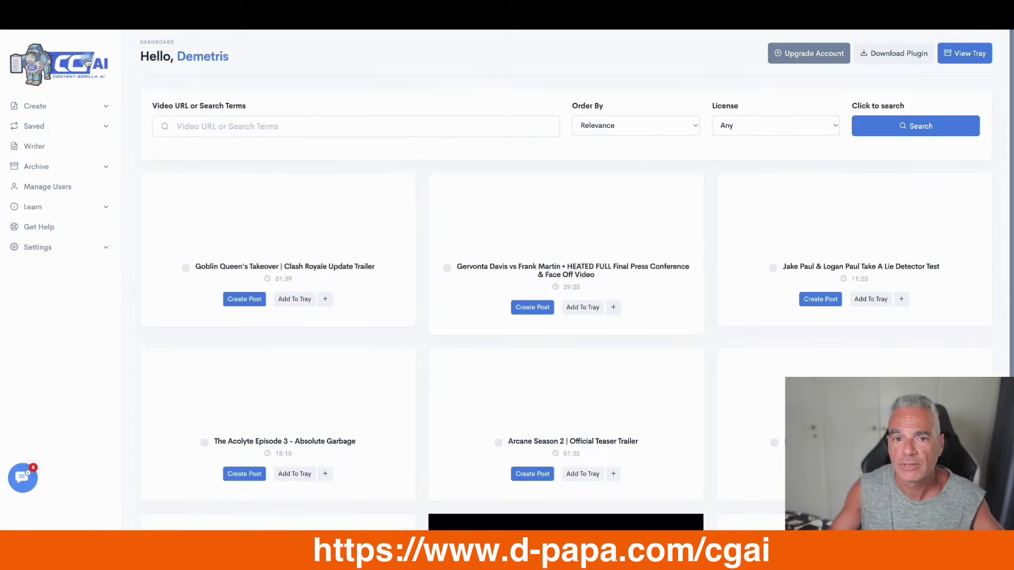